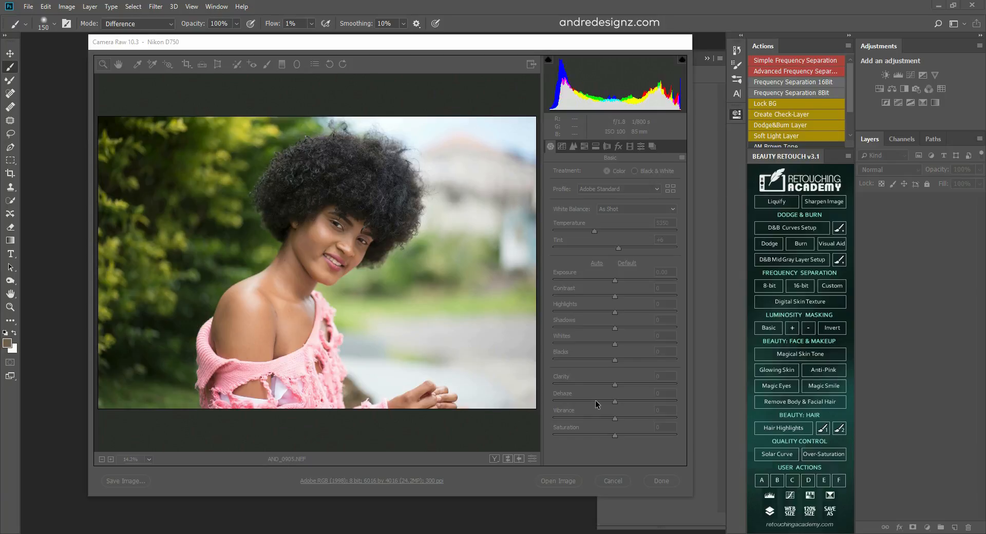
Apply Auto tone, adjust Blacks to -39, Shadows to +23, Vibrance to +21 and Contrast to -11, and open the raw portrait for editing.
{"action": "left_click", "coordinate": [547, 48]}
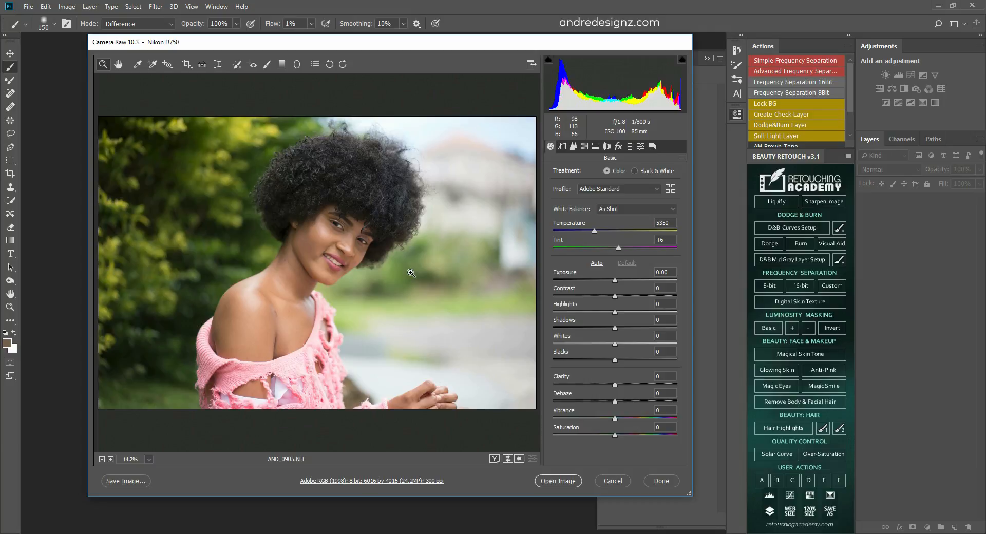
{"action": "left_click", "coordinate": [597, 263]}
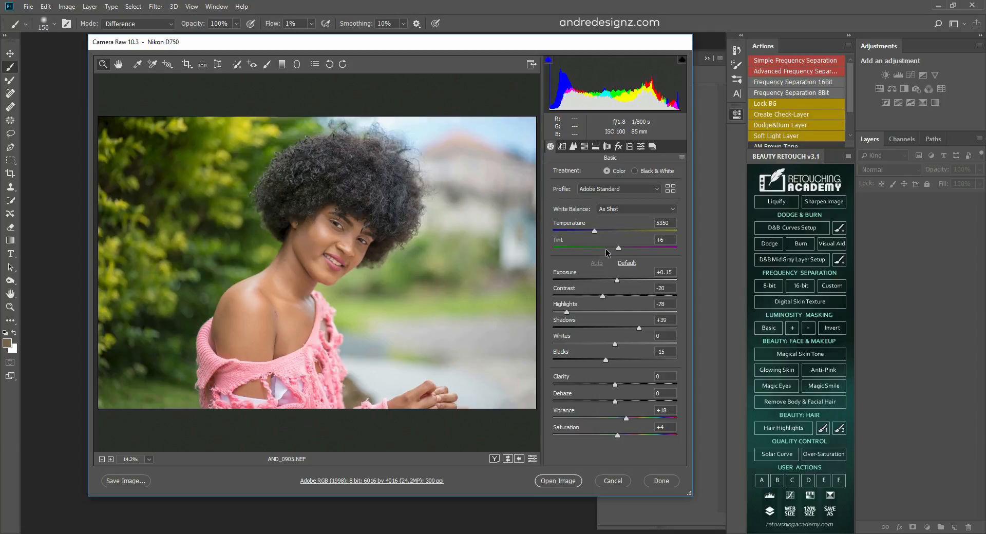
{"action": "mouse_move", "coordinate": [606, 360]}
{"action": "left_mouse_down"}
{"action": "mouse_move", "coordinate": [580, 361]}
{"action": "mouse_move", "coordinate": [591, 365]}
{"action": "left_mouse_up"}
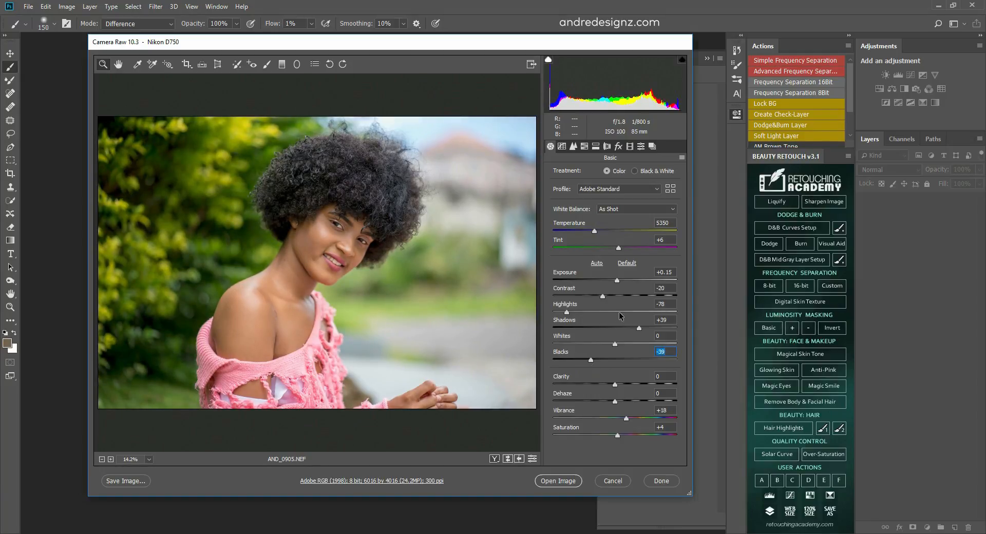
{"action": "left_click_drag", "start_coordinate": [638, 328], "coordinate": [629, 328]}
{"action": "left_click_drag", "start_coordinate": [627, 419], "coordinate": [628, 419]}
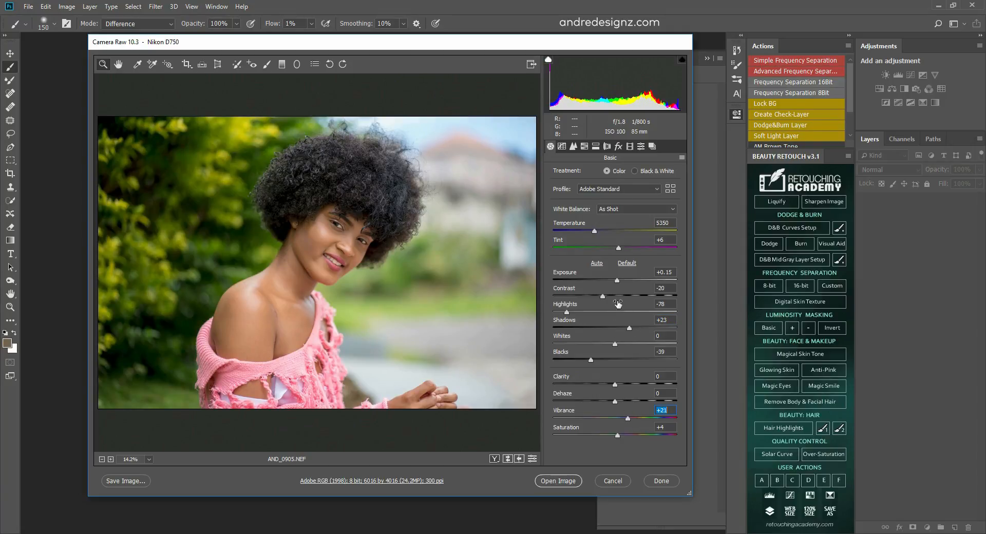
{"action": "left_click_drag", "start_coordinate": [603, 297], "coordinate": [609, 309]}
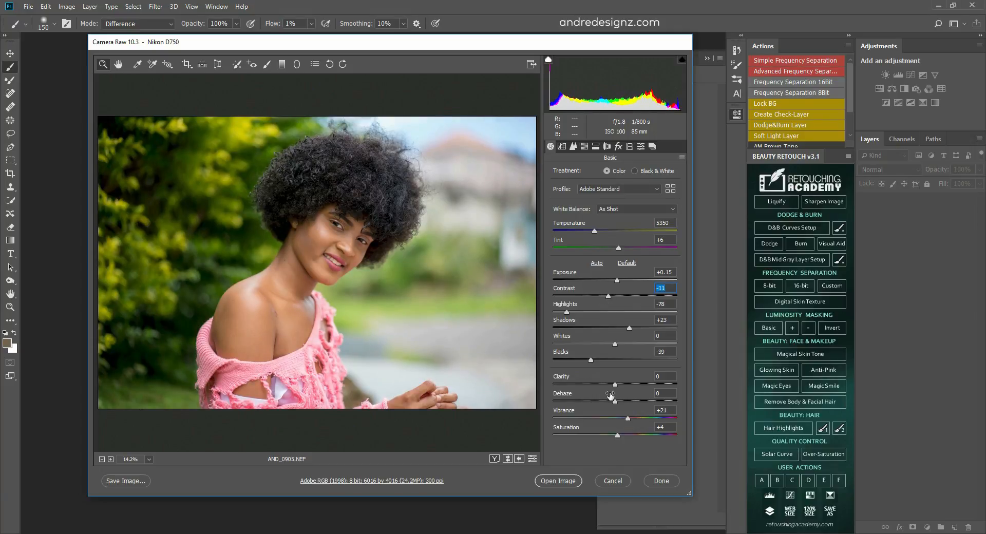
{"action": "left_click", "coordinate": [569, 482]}
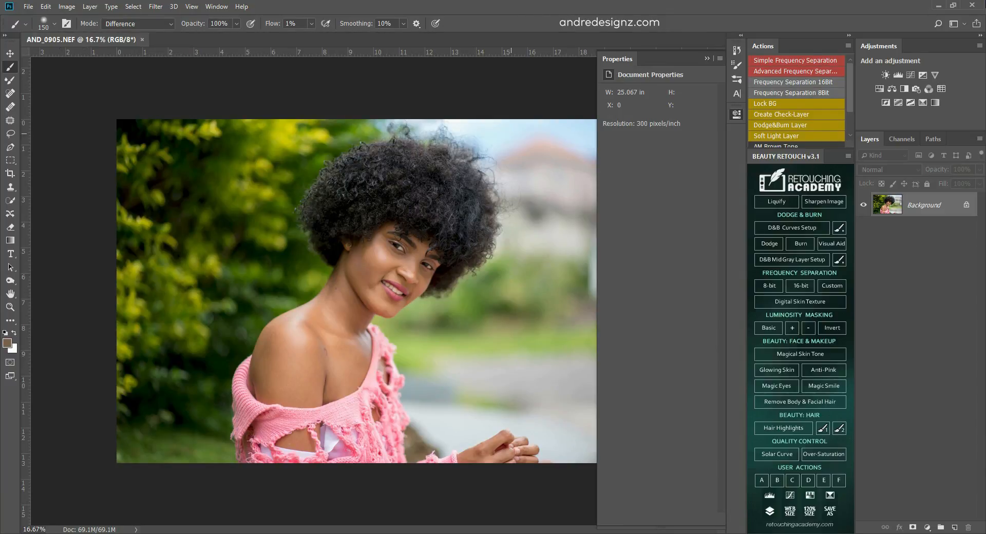
Collapse the document properties and run the Frequency Separation 16Bit action on the portrait.
{"action": "left_click", "coordinate": [706, 59]}
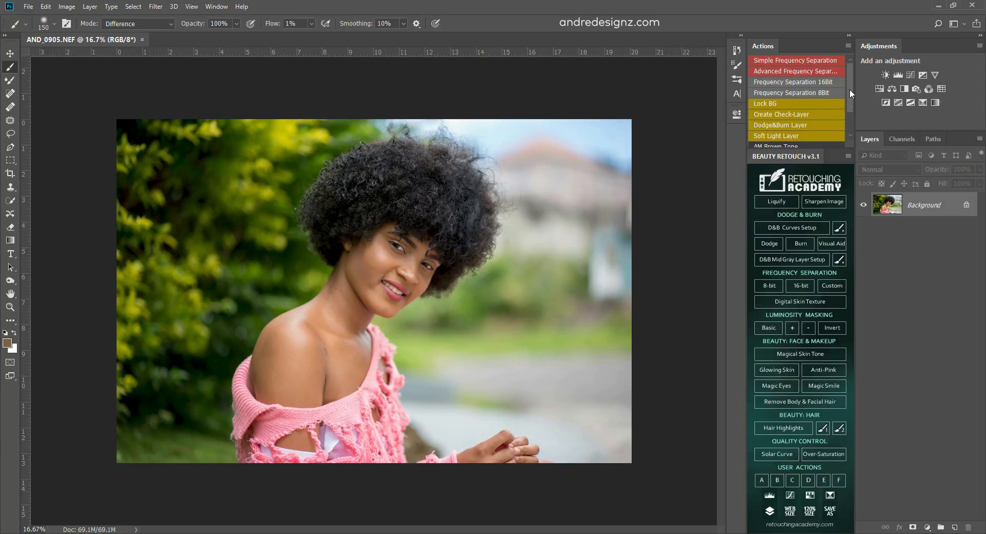
{"action": "left_click", "coordinate": [810, 85]}
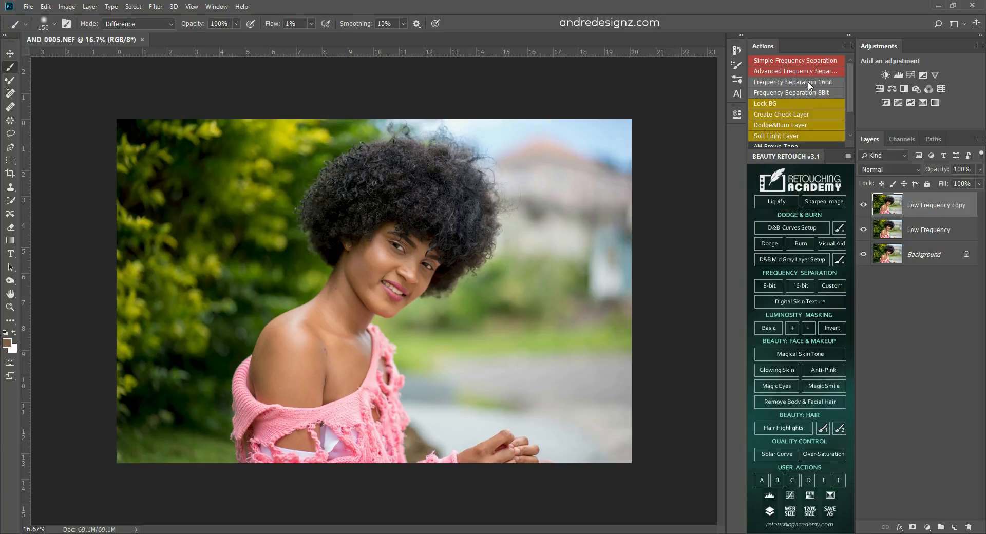
{"action": "left_click", "coordinate": [742, 183]}
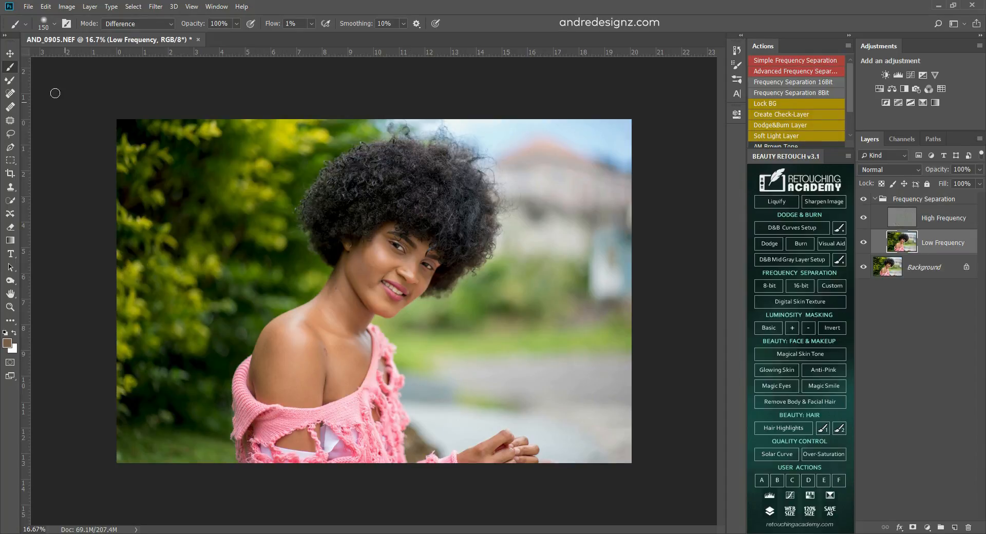
Smooth the skin tones of the face on the Low Frequency layer with the Mixer Brush, adjusting the brush size around 150.
{"action": "left_click", "coordinate": [10, 80]}
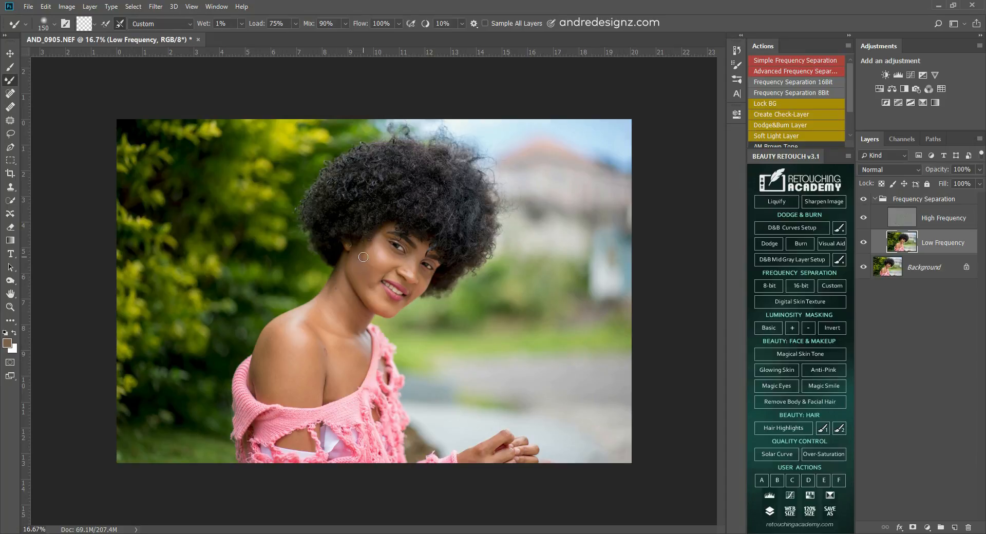
{"action": "scroll", "coordinate": [367, 278], "scroll_direction": "up", "scroll_amount": 2}
{"action": "scroll", "coordinate": [367, 277], "scroll_direction": "up", "scroll_amount": 2}
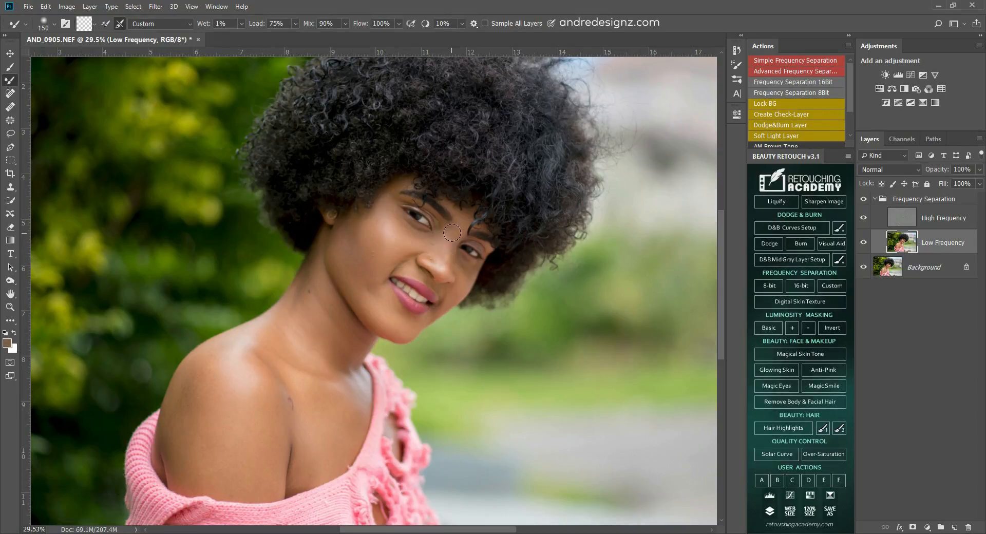
{"action": "key", "text": "bracketleft"}
{"action": "key", "text": "bracketleft"}
{"action": "key", "text": "bracketleft"}
{"action": "key", "text": "bracketright"}
{"action": "key", "text": "bracketright"}
{"action": "key", "text": "bracketright"}
{"action": "key", "text": "bracketleft"}
{"action": "key", "text": "bracketleft"}
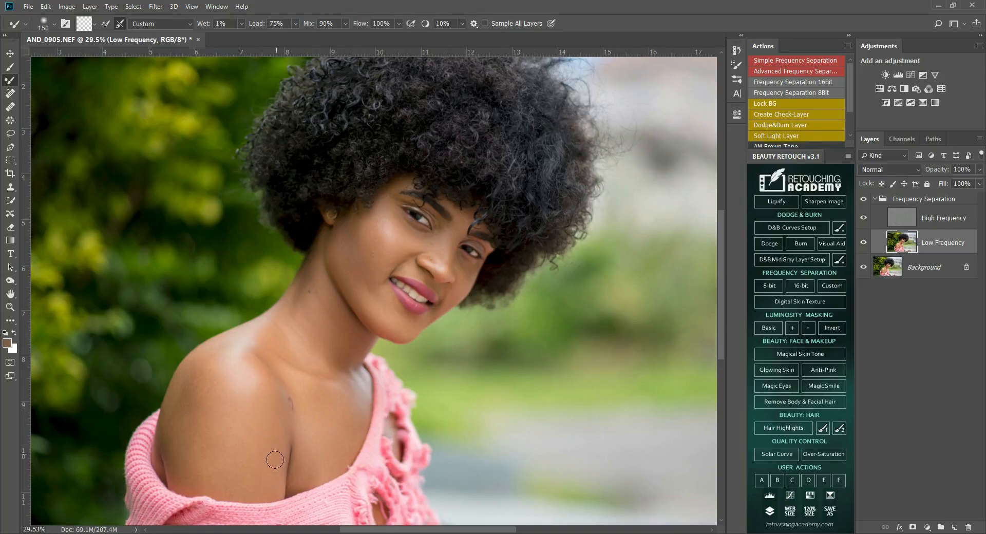
Blend the shoulder and chest skin tones on the Low Frequency layer with a Mixer Brush enlarged to between 250 and 300.
{"action": "key", "text": "bracketright"}
{"action": "key", "text": "bracketright"}
{"action": "key", "text": "bracketright"}
{"action": "key", "text": "bracketright"}
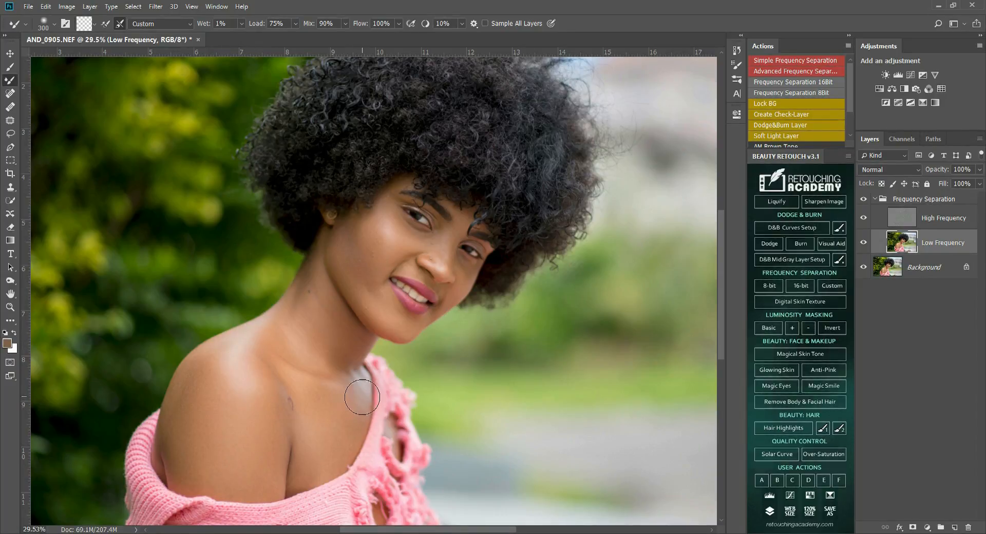
{"action": "key", "text": "bracketleft"}
{"action": "key", "text": "bracketleft"}
{"action": "key", "text": "bracketright"}
Compare the smoothed skin with the original by toggling the Frequency Separation group's visibility.
{"action": "left_click", "coordinate": [863, 200]}
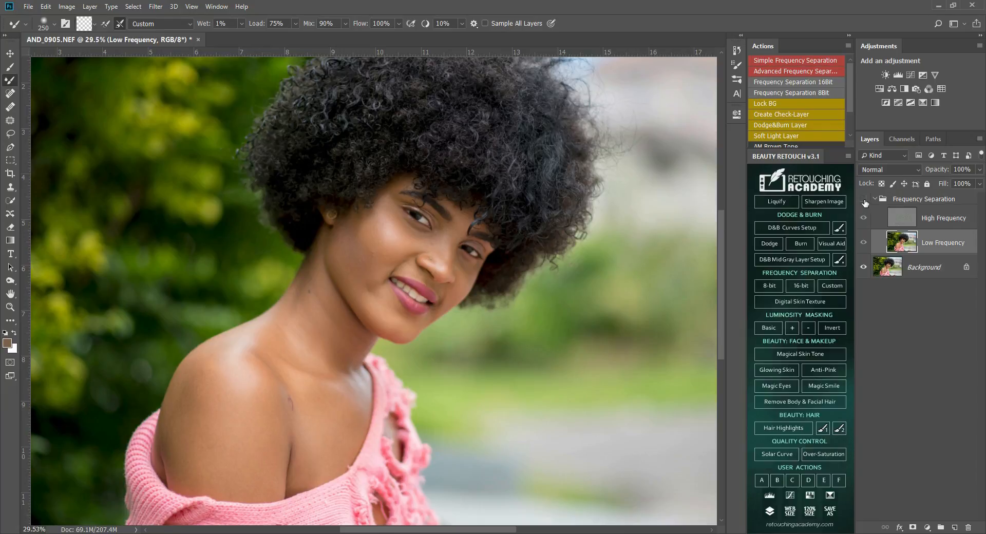
{"action": "left_click", "coordinate": [863, 199]}
{"action": "left_click", "coordinate": [864, 200]}
{"action": "left_click", "coordinate": [864, 199]}
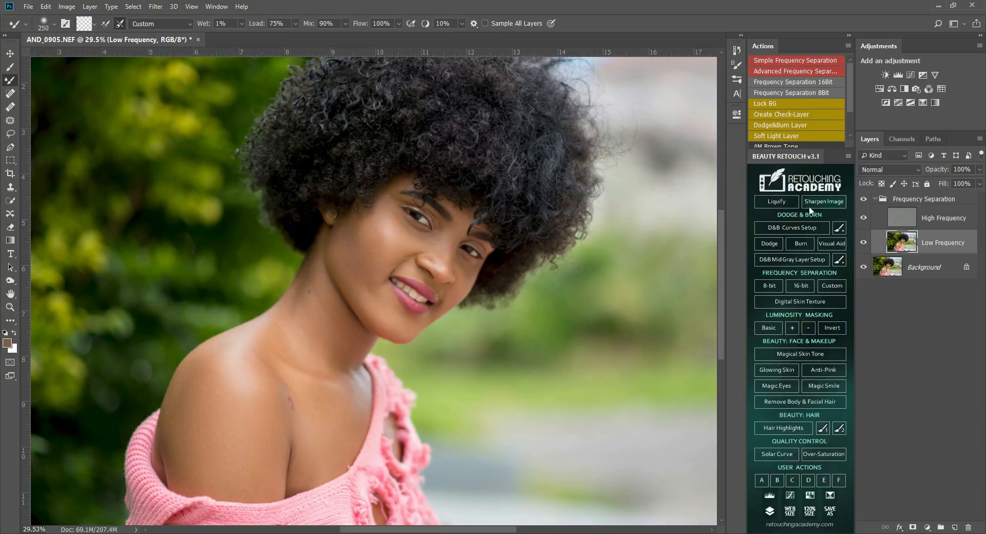
Even out the remaining neck and shoulder tones with the Mixer Brush at size 175.
{"action": "key", "text": "bracketleft"}
{"action": "key", "text": "bracketleft"}
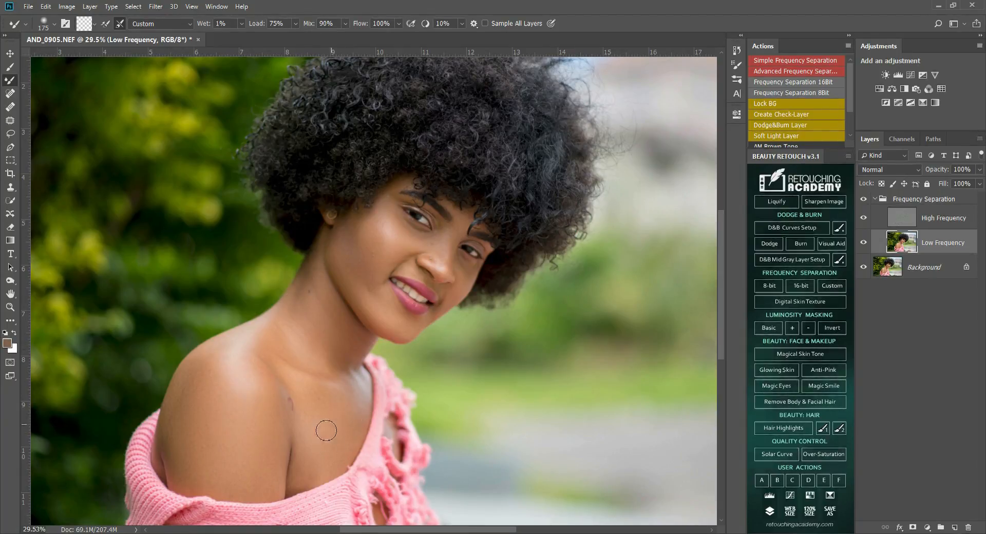
{"action": "left_click_drag", "start_coordinate": [424, 413], "coordinate": [448, 309]}
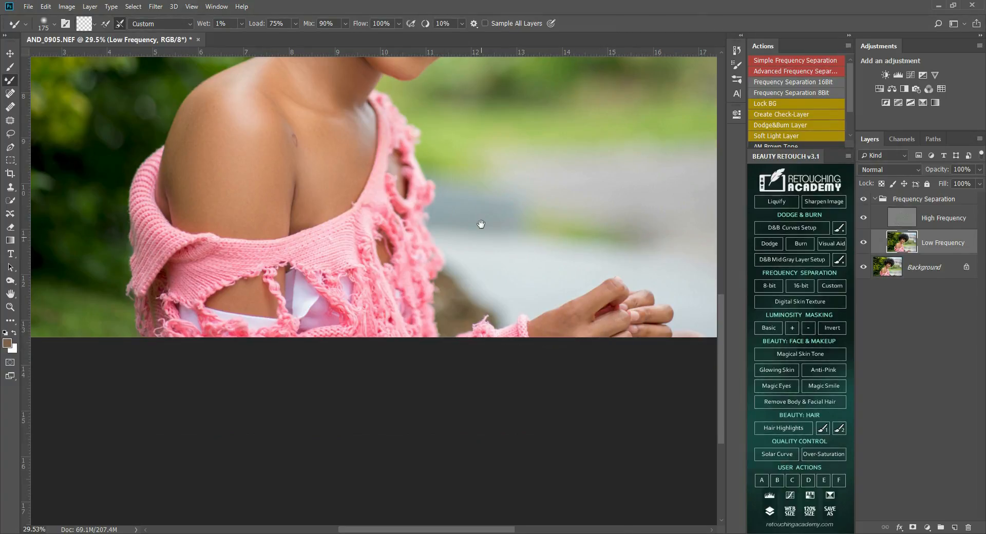
{"action": "left_click_drag", "start_coordinate": [480, 249], "coordinate": [546, 315]}
{"action": "left_click_drag", "start_coordinate": [516, 265], "coordinate": [543, 323]}
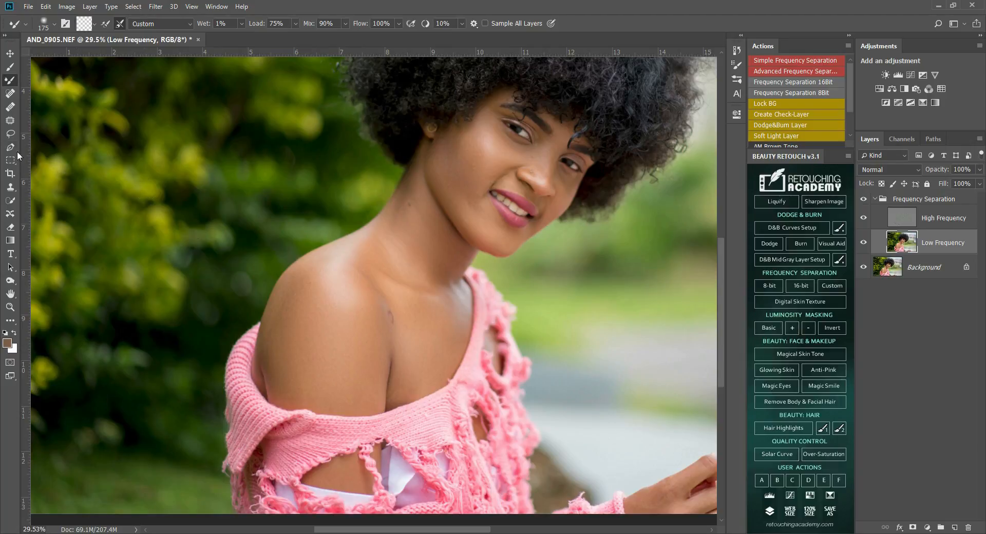
Clone clean skin texture over the upper cheek blemishes on the High Frequency layer using the Clone Stamp at size 40.
{"action": "left_click", "coordinate": [11, 189]}
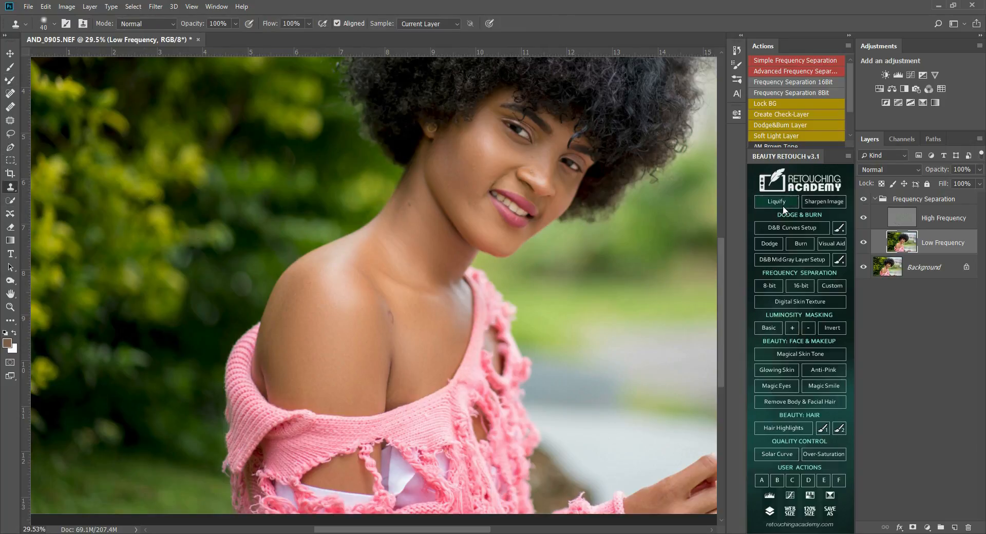
{"action": "left_click", "coordinate": [903, 218]}
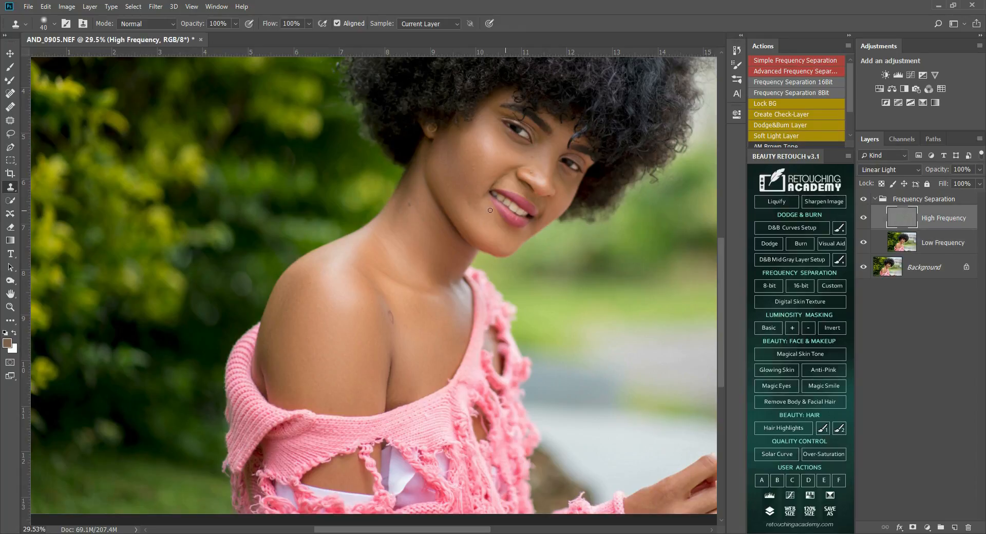
{"action": "scroll", "coordinate": [472, 177], "scroll_direction": "down", "scroll_amount": 4}
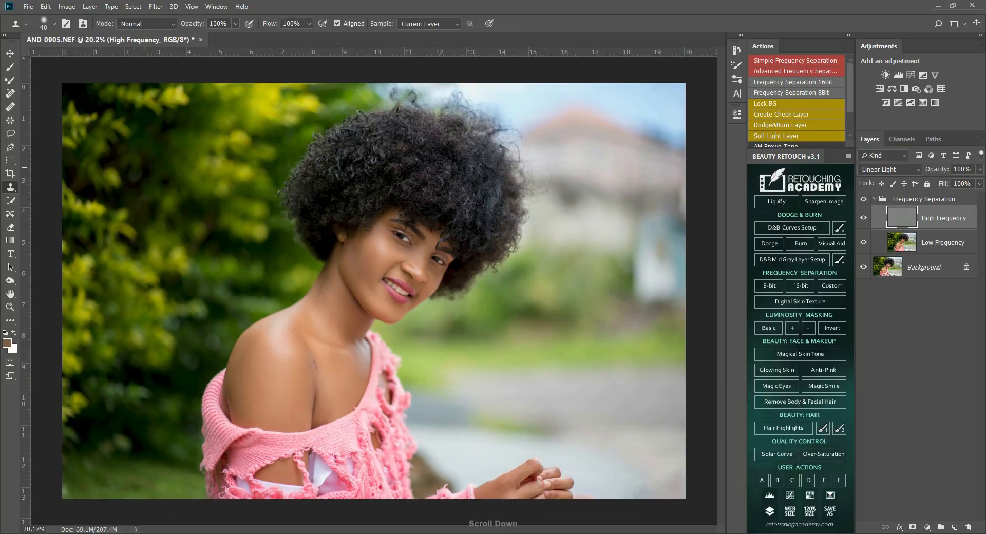
{"action": "scroll", "coordinate": [398, 257], "scroll_direction": "up", "scroll_amount": 13}
{"action": "left_click_drag", "start_coordinate": [420, 266], "coordinate": [594, 170]}
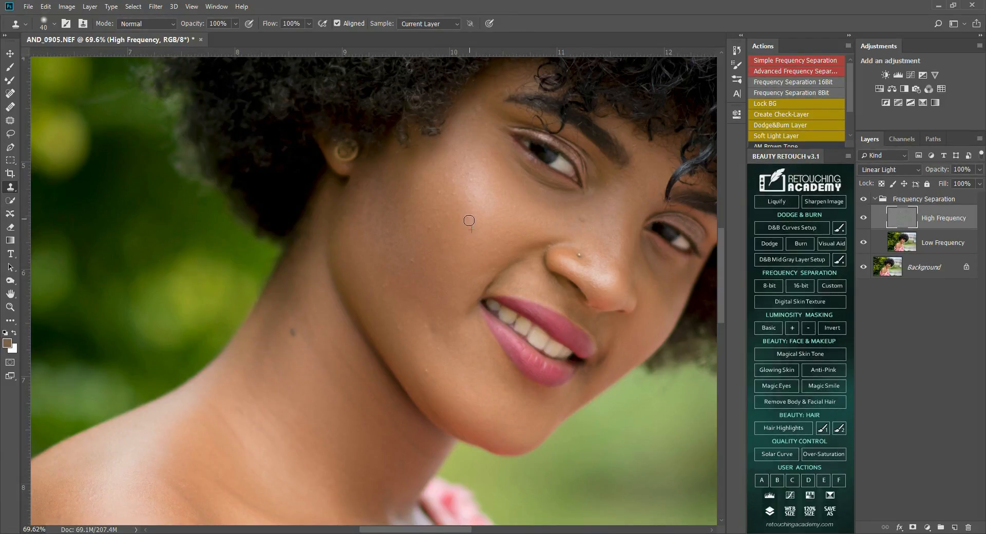
{"action": "left_click", "coordinate": [481, 200], "text": "alt"}
{"action": "left_click", "coordinate": [477, 200]}
{"action": "left_click", "coordinate": [482, 183], "text": "alt"}
{"action": "mouse_move", "coordinate": [474, 202]}
{"action": "left_mouse_down"}
{"action": "mouse_move", "coordinate": [487, 184]}
{"action": "mouse_move", "coordinate": [472, 216]}
{"action": "left_mouse_up"}
{"action": "left_click", "coordinate": [482, 203], "text": "alt"}
Clone clean texture over the blemishes beside the mouth and on the middle of the cheek.
{"action": "left_click", "coordinate": [449, 327], "text": "alt"}
{"action": "left_click_drag", "start_coordinate": [447, 347], "coordinate": [438, 346]}
{"action": "left_click_drag", "start_coordinate": [410, 298], "coordinate": [481, 316]}
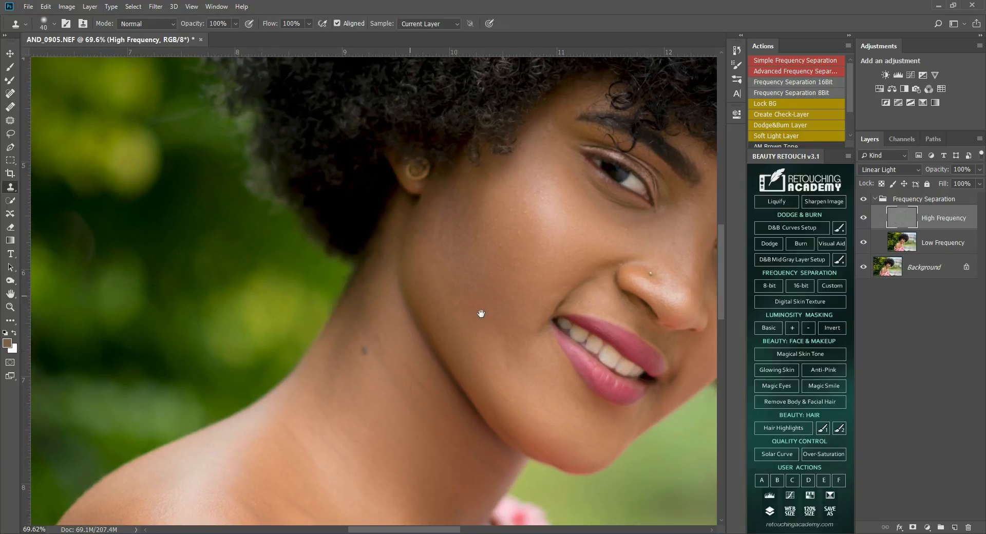
{"action": "left_click", "coordinate": [485, 269], "text": "alt"}
{"action": "left_click_drag", "start_coordinate": [492, 249], "coordinate": [499, 245]}
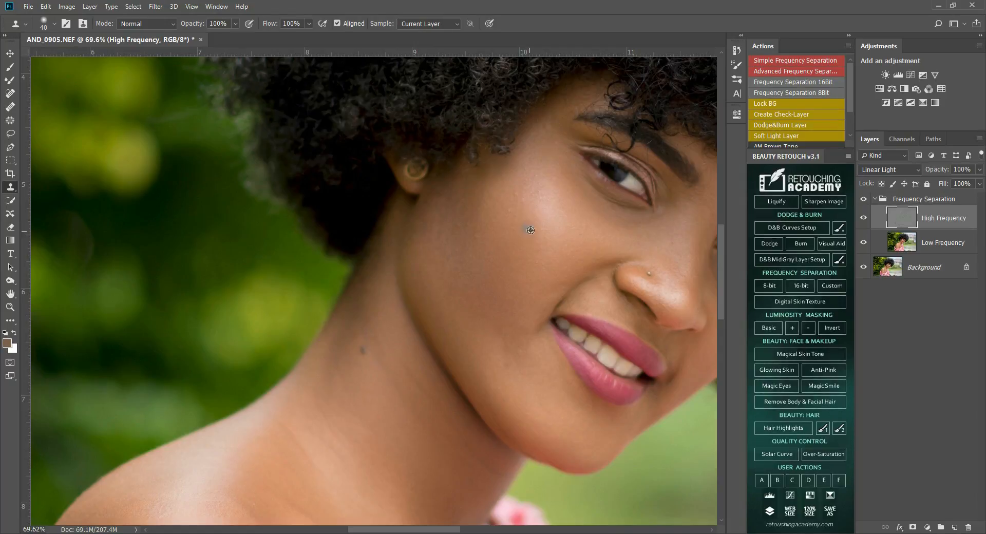
Clone smooth skin texture over the shiny, uneven spots on the cheekbone below the eye.
{"action": "left_click", "coordinate": [532, 210], "text": "alt"}
{"action": "left_click", "coordinate": [537, 192]}
{"action": "left_click", "coordinate": [545, 209], "text": "alt"}
{"action": "left_click", "coordinate": [554, 177]}
{"action": "left_click_drag", "start_coordinate": [536, 197], "coordinate": [529, 179]}
{"action": "left_click", "coordinate": [535, 201], "text": "alt"}
{"action": "left_click", "coordinate": [544, 182]}
{"action": "left_click", "coordinate": [536, 211], "text": "alt"}
{"action": "left_click", "coordinate": [530, 206], "text": "alt"}
Clone clean skin texture over the blemishes on the upper chest below the collarbone.
{"action": "left_click_drag", "start_coordinate": [465, 195], "coordinate": [466, 243]}
{"action": "left_click_drag", "start_coordinate": [553, 251], "coordinate": [440, 297]}
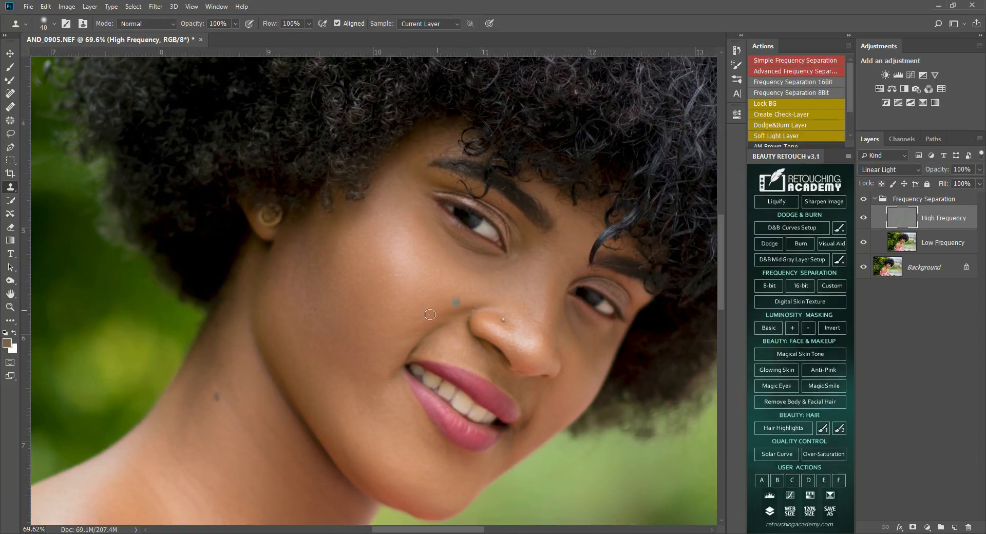
{"action": "mouse_move", "coordinate": [419, 339]}
{"action": "left_mouse_down"}
{"action": "mouse_move", "coordinate": [414, 288]}
{"action": "mouse_move", "coordinate": [493, 267]}
{"action": "mouse_move", "coordinate": [533, 229]}
{"action": "left_mouse_up"}
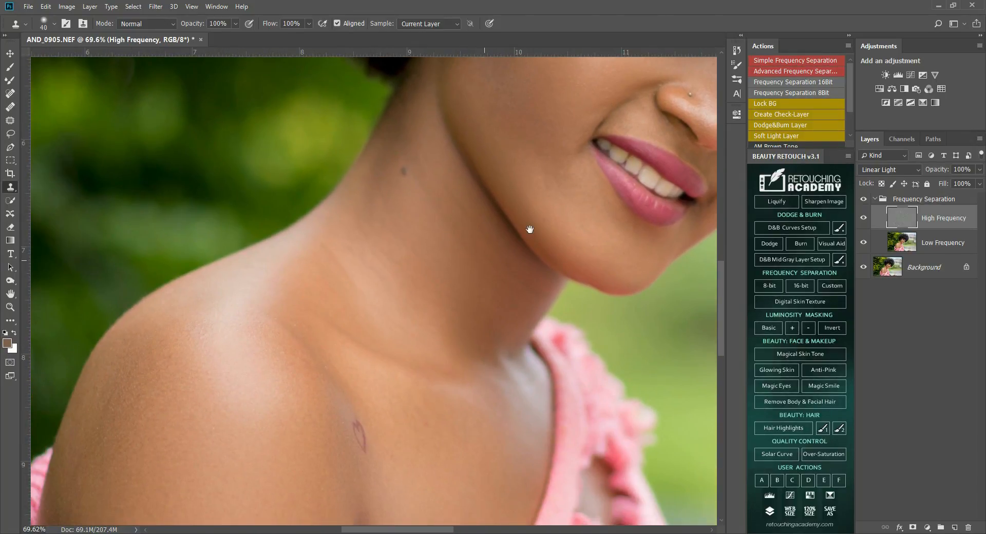
{"action": "left_click", "coordinate": [443, 405], "text": "alt"}
{"action": "left_click_drag", "start_coordinate": [406, 421], "coordinate": [389, 415]}
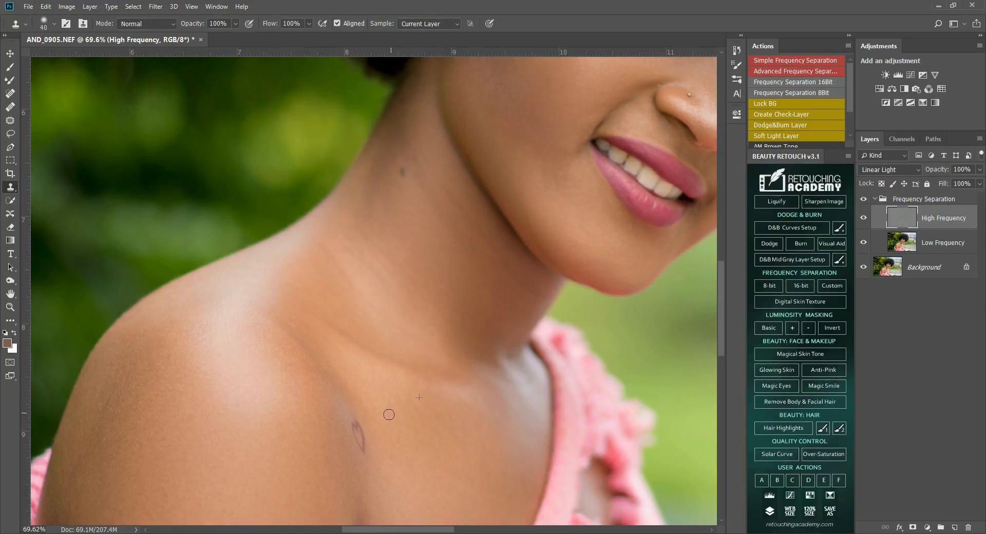
Enlarge the Clone Stamp to 60 and clone clean skin texture over the blemishes on the upper arm.
{"action": "left_click_drag", "start_coordinate": [436, 439], "coordinate": [456, 338]}
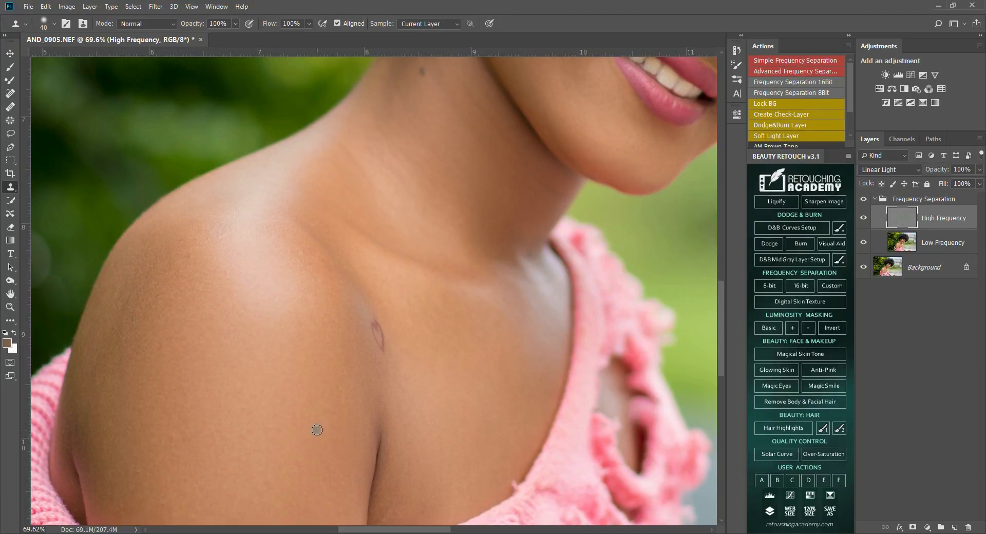
{"action": "key", "text": "bracketright"}
{"action": "key", "text": "bracketright"}
{"action": "left_click", "coordinate": [295, 444], "text": "alt"}
{"action": "left_click_drag", "start_coordinate": [273, 428], "coordinate": [277, 427]}
{"action": "left_click", "coordinate": [306, 412]}
{"action": "left_click", "coordinate": [240, 431]}
{"action": "left_click", "coordinate": [271, 402], "text": "alt"}
{"action": "left_click", "coordinate": [266, 429]}
Clone clean skin texture over the uneven area of the chest beside the arm crease.
{"action": "left_click_drag", "start_coordinate": [461, 271], "coordinate": [385, 392]}
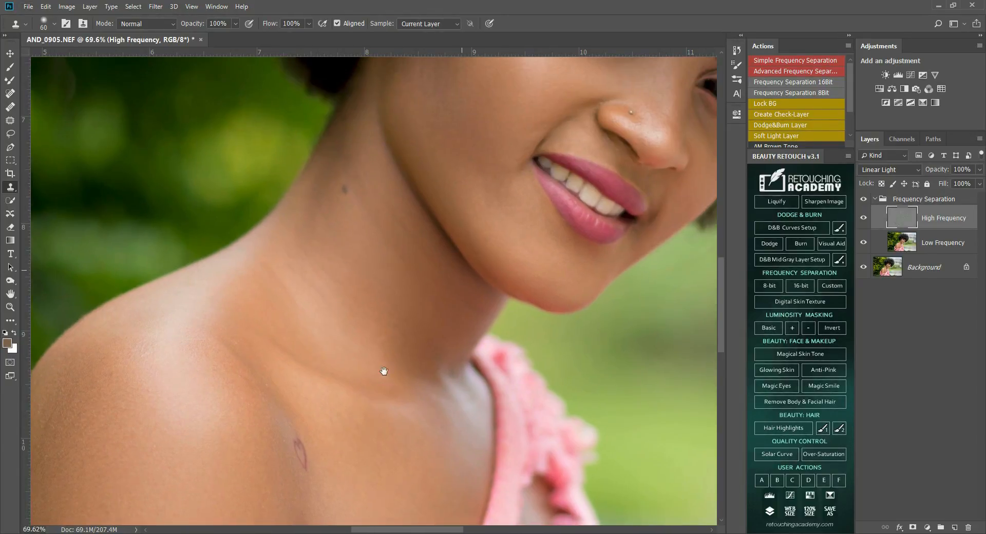
{"action": "left_click_drag", "start_coordinate": [437, 362], "coordinate": [431, 386]}
{"action": "left_click_drag", "start_coordinate": [502, 269], "coordinate": [387, 394]}
{"action": "scroll", "coordinate": [537, 310], "scroll_direction": "down", "scroll_amount": 10}
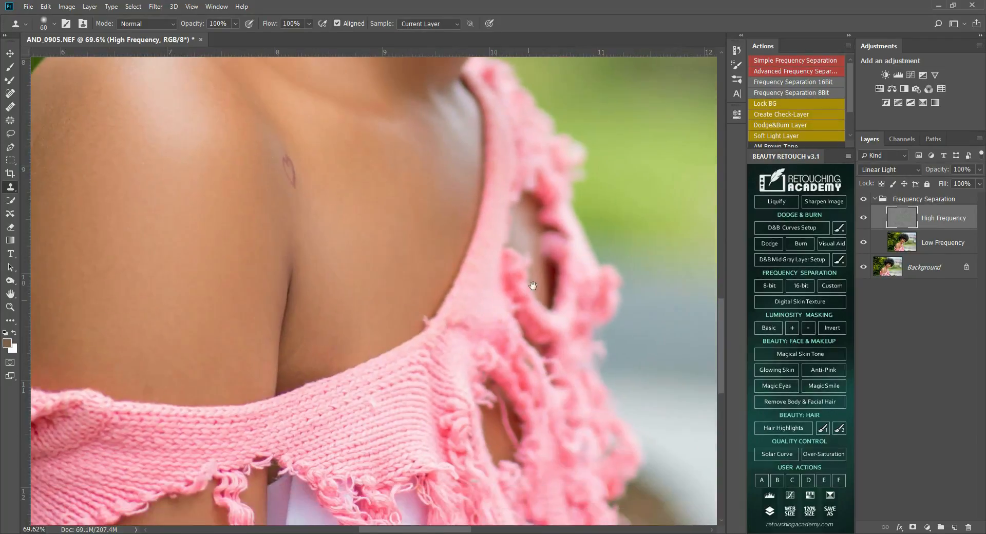
{"action": "mouse_move", "coordinate": [534, 286]}
{"action": "left_mouse_down"}
{"action": "mouse_move", "coordinate": [584, 179]}
{"action": "mouse_move", "coordinate": [584, 196]}
{"action": "left_mouse_up"}
{"action": "left_click", "coordinate": [366, 231], "text": "alt"}
{"action": "left_click", "coordinate": [350, 259]}
Clone clean skin texture over the remaining spots on the outer shoulder and upper arm.
{"action": "left_click_drag", "start_coordinate": [356, 211], "coordinate": [497, 273]}
{"action": "mouse_move", "coordinate": [447, 199]}
{"action": "left_mouse_down"}
{"action": "mouse_move", "coordinate": [469, 256]}
{"action": "mouse_move", "coordinate": [531, 329]}
{"action": "left_mouse_up"}
{"action": "left_click", "coordinate": [388, 207], "text": "alt"}
{"action": "left_click", "coordinate": [377, 196]}
{"action": "mouse_move", "coordinate": [646, 392]}
{"action": "left_mouse_down"}
{"action": "mouse_move", "coordinate": [594, 249]}
{"action": "mouse_move", "coordinate": [608, 303]}
{"action": "left_mouse_up"}
{"action": "left_click", "coordinate": [344, 276], "text": "alt"}
{"action": "left_click_drag", "start_coordinate": [338, 297], "coordinate": [343, 271]}
Compare the retouched face with the original by toggling the Frequency Separation group's visibility.
{"action": "left_click_drag", "start_coordinate": [514, 156], "coordinate": [505, 290]}
{"action": "left_click_drag", "start_coordinate": [580, 157], "coordinate": [515, 297]}
{"action": "mouse_move", "coordinate": [584, 105]}
{"action": "left_mouse_down"}
{"action": "mouse_move", "coordinate": [561, 337]}
{"action": "mouse_move", "coordinate": [559, 259]}
{"action": "mouse_move", "coordinate": [548, 288]}
{"action": "left_mouse_up"}
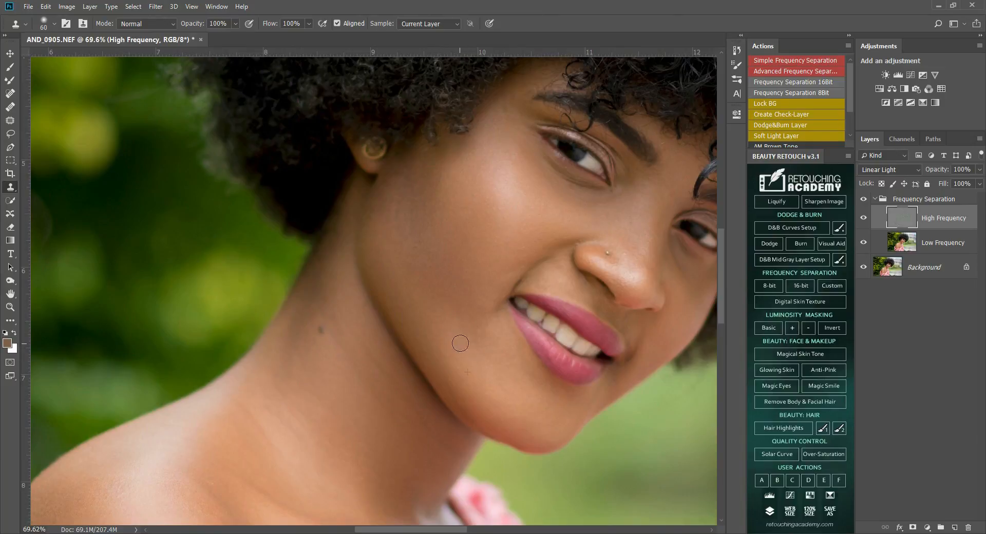
{"action": "left_click_drag", "start_coordinate": [589, 231], "coordinate": [483, 261]}
{"action": "left_click", "coordinate": [865, 199]}
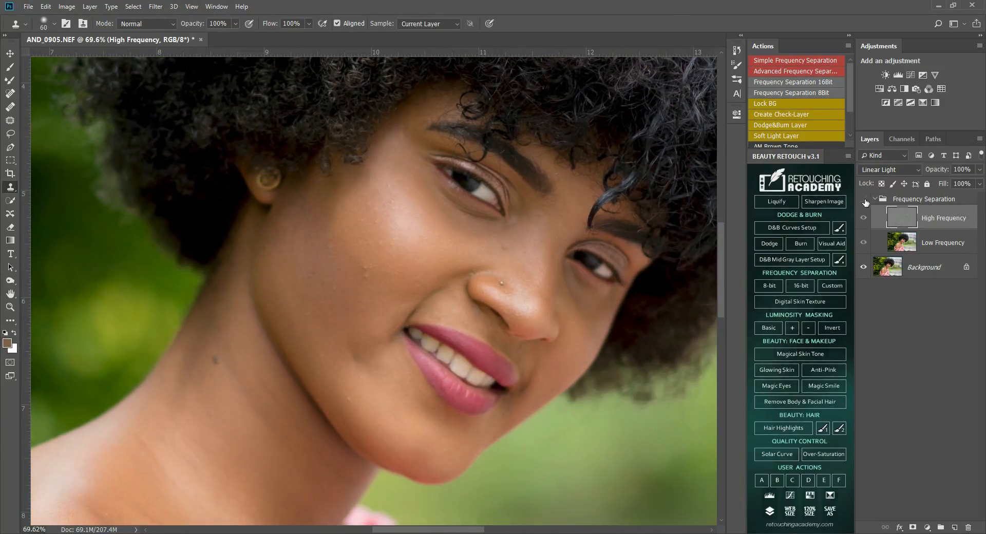
{"action": "left_click", "coordinate": [864, 199]}
{"action": "left_click", "coordinate": [864, 199]}
{"action": "left_click", "coordinate": [864, 199]}
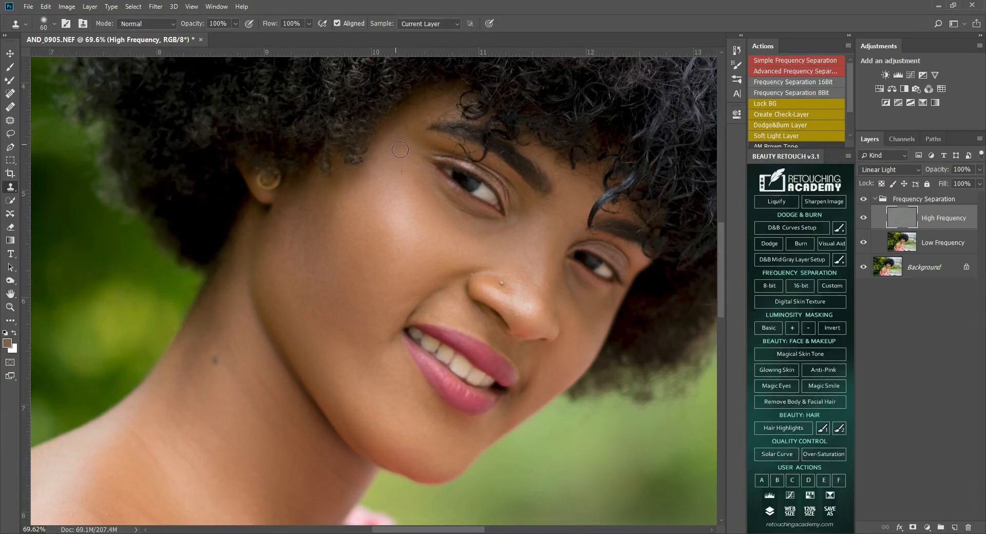
Clone clean skin texture over the base of the neck and the top of the shoulder.
{"action": "left_click_drag", "start_coordinate": [469, 239], "coordinate": [511, 193]}
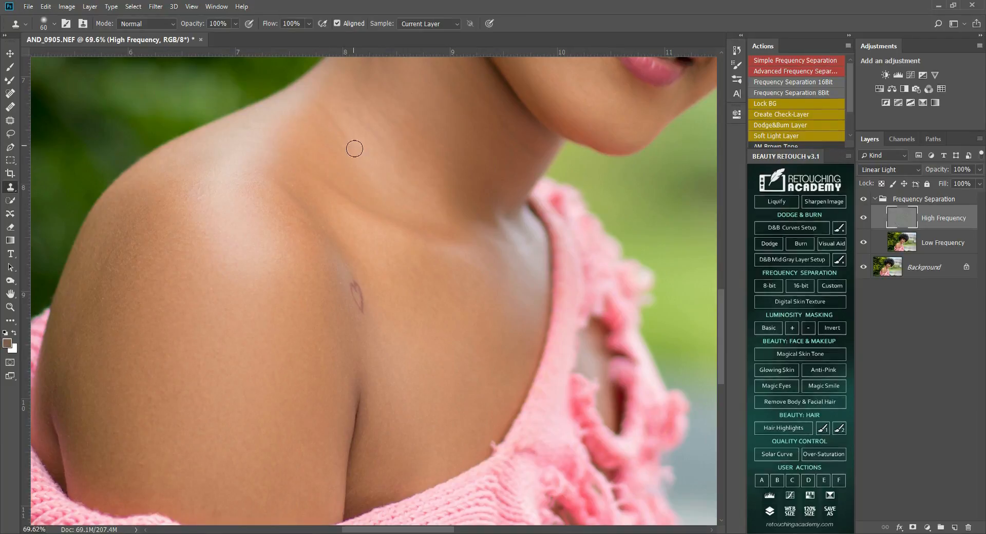
{"action": "left_click", "coordinate": [359, 163], "text": "alt"}
{"action": "left_click", "coordinate": [389, 149], "text": "alt"}
{"action": "left_click_drag", "start_coordinate": [373, 129], "coordinate": [355, 106]}
{"action": "left_click", "coordinate": [342, 132], "text": "alt"}
{"action": "left_click", "coordinate": [324, 114]}
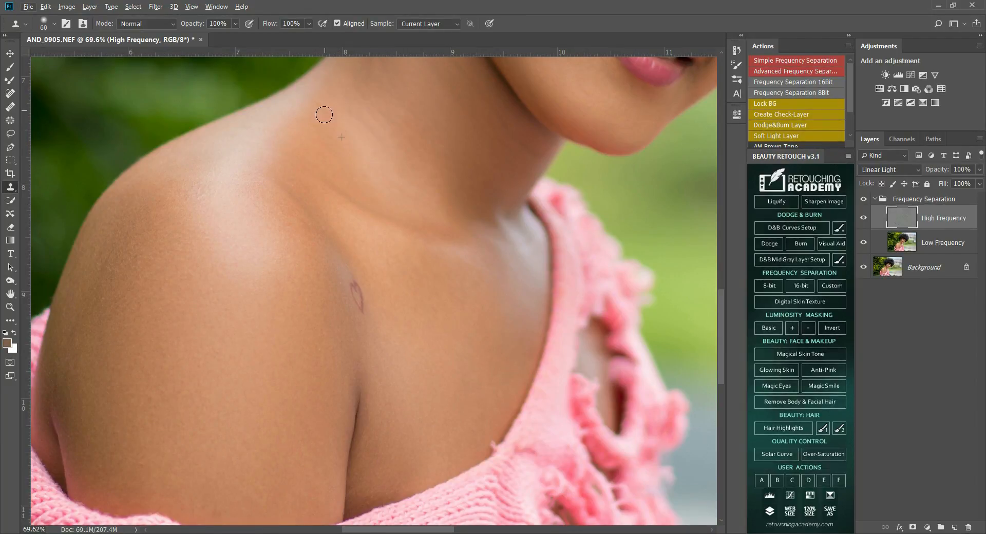
Clone clean skin texture over the inner corner and upper lid of the eye nearest the loose curl, using a size 20 brush.
{"action": "left_click_drag", "start_coordinate": [518, 321], "coordinate": [559, 241]}
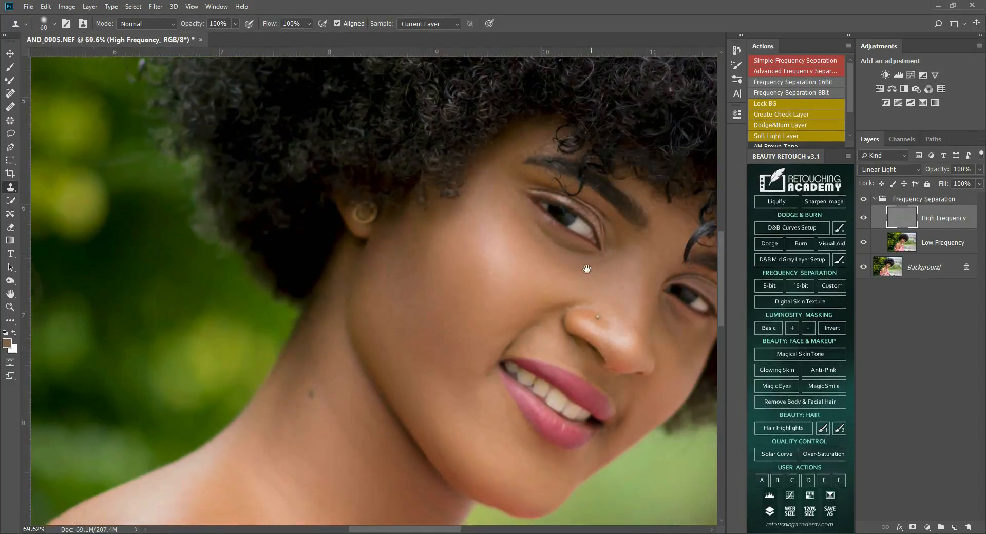
{"action": "left_click_drag", "start_coordinate": [587, 269], "coordinate": [552, 276]}
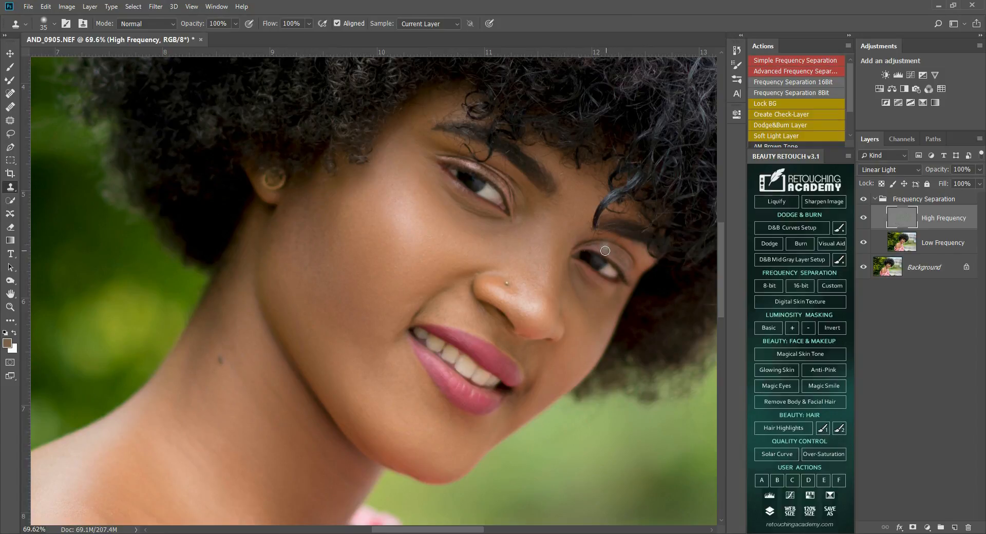
{"action": "scroll", "coordinate": [582, 250], "scroll_direction": "up", "scroll_amount": 5}
{"action": "key", "text": "bracketleft"}
{"action": "key", "text": "bracketleft"}
{"action": "key", "text": "bracketleft"}
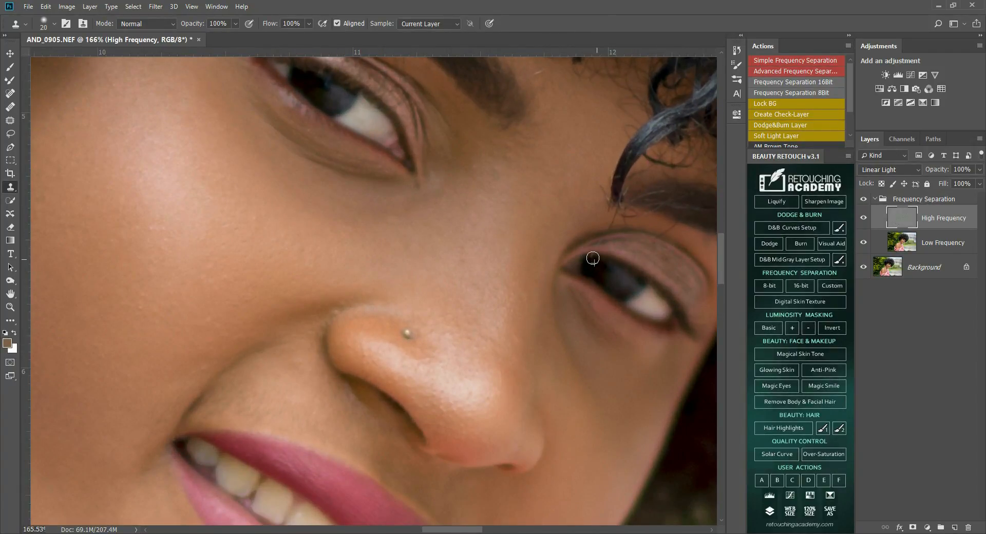
{"action": "left_click", "coordinate": [620, 246], "text": "alt"}
{"action": "mouse_move", "coordinate": [607, 246]}
{"action": "left_mouse_down"}
{"action": "mouse_move", "coordinate": [657, 260]}
{"action": "mouse_move", "coordinate": [654, 241]}
{"action": "mouse_move", "coordinate": [640, 240]}
{"action": "mouse_move", "coordinate": [685, 232]}
{"action": "mouse_move", "coordinate": [665, 227]}
{"action": "left_mouse_up"}
{"action": "left_click", "coordinate": [615, 243], "text": "alt"}
{"action": "left_click", "coordinate": [606, 243]}
{"action": "left_click", "coordinate": [686, 233], "text": "alt"}
Clone clean skin texture over the crease beside the nostril and the area above the upper lip.
{"action": "left_click_drag", "start_coordinate": [529, 325], "coordinate": [598, 142]}
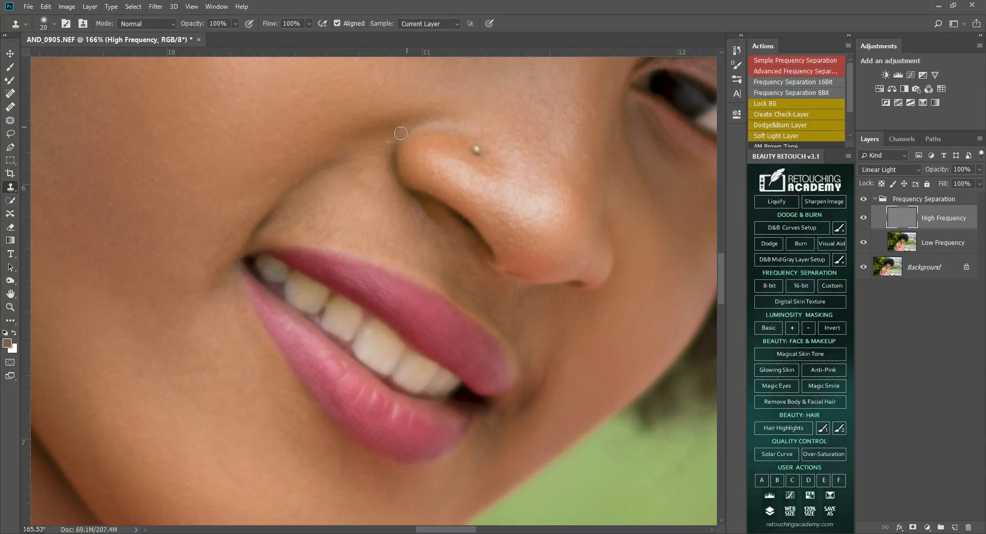
{"action": "left_click", "coordinate": [425, 107], "text": "alt"}
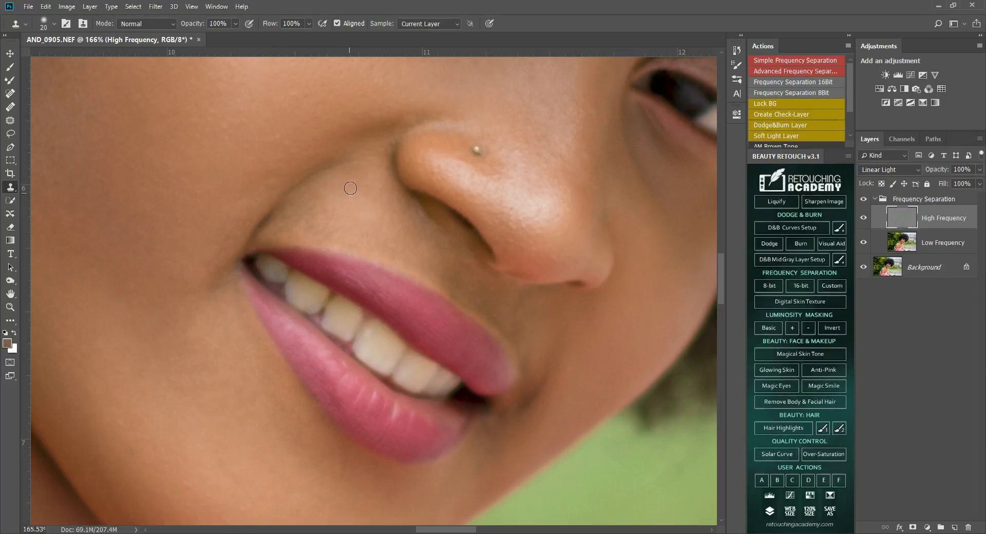
{"action": "left_click_drag", "start_coordinate": [382, 218], "coordinate": [517, 277]}
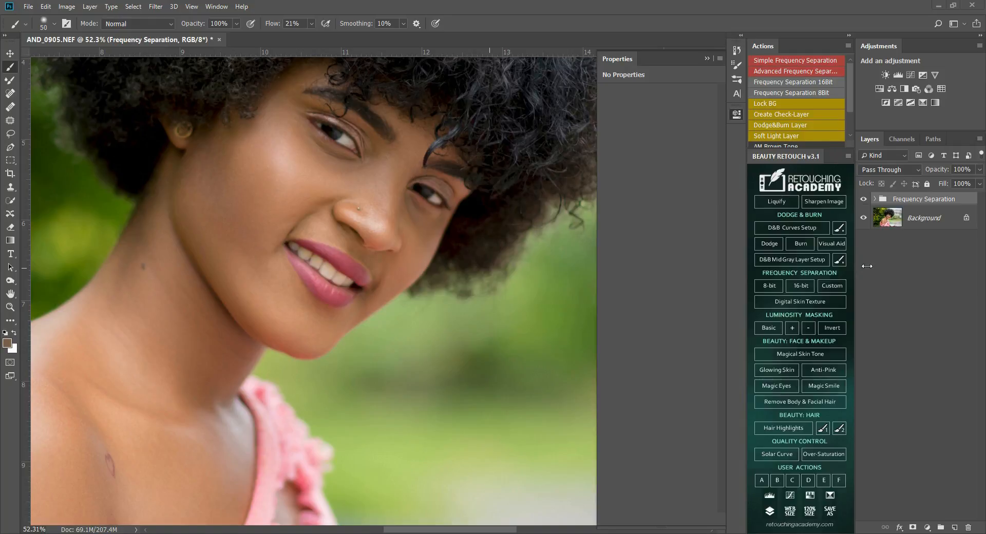
Add a monochrome Channel Mixer adjustment layer above the Frequency Separation group.
{"action": "left_click", "coordinate": [927, 528]}
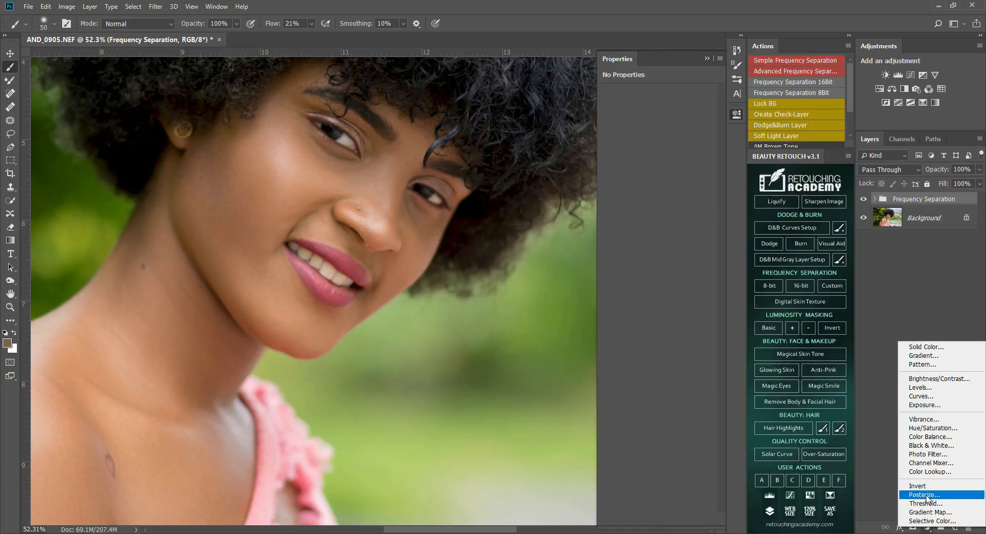
{"action": "left_click", "coordinate": [934, 463]}
{"action": "left_click", "coordinate": [627, 122]}
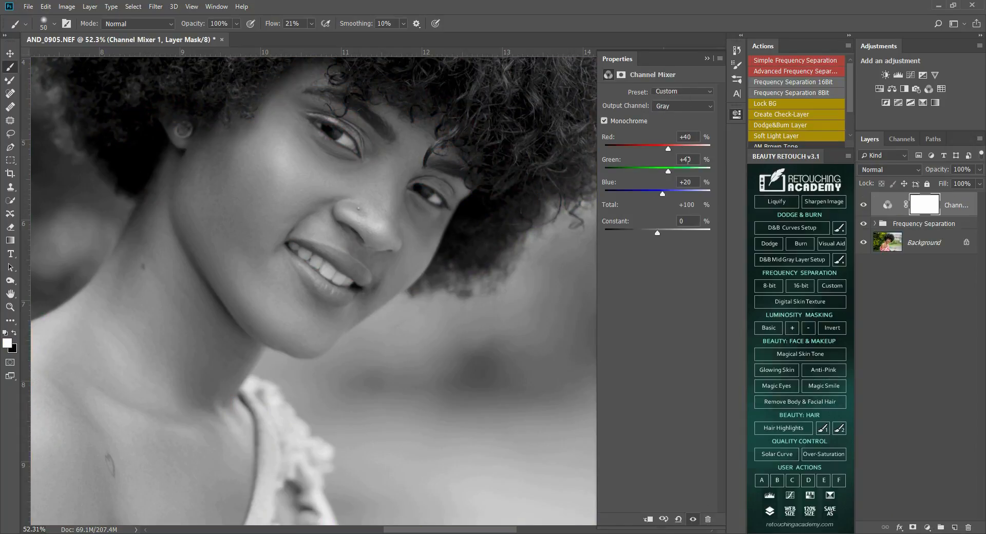
Set the Channel Mixer to red -131, green +135 and blue +55, and blend its layer in Screen mode.
{"action": "left_click", "coordinate": [685, 137]}
{"action": "type", "text": "131"}
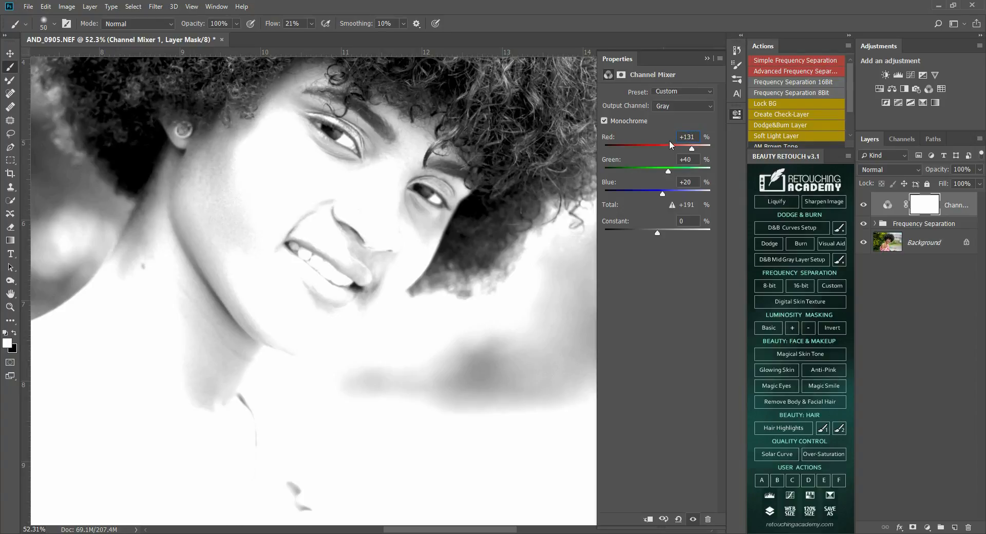
{"action": "type", "text": "-"}
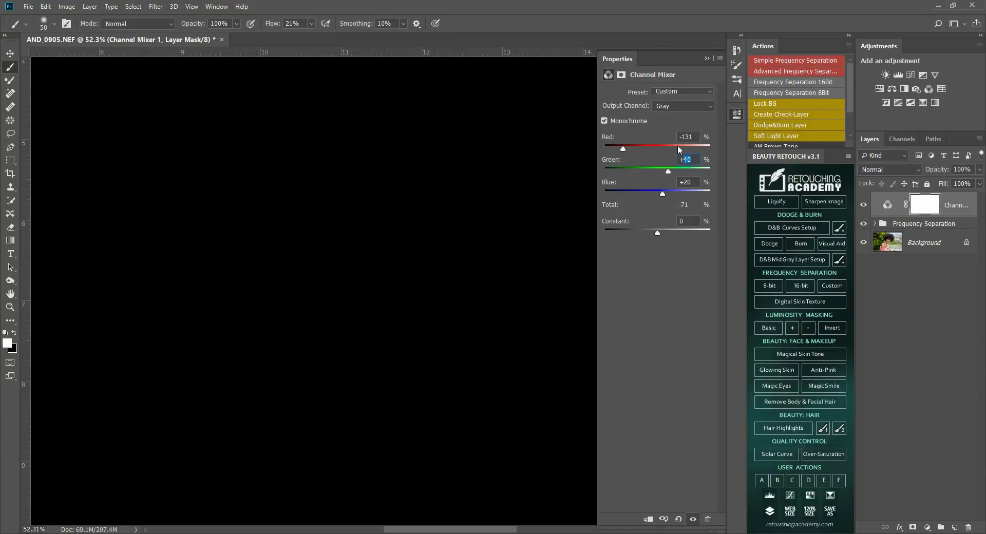
{"action": "left_click", "coordinate": [690, 156]}
{"action": "type", "text": "135"}
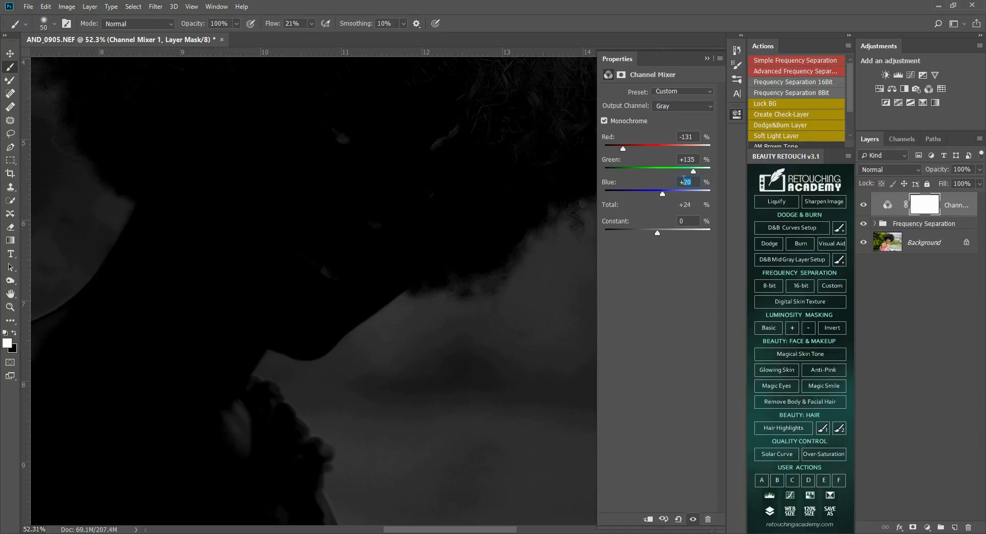
{"action": "type", "text": "55"}
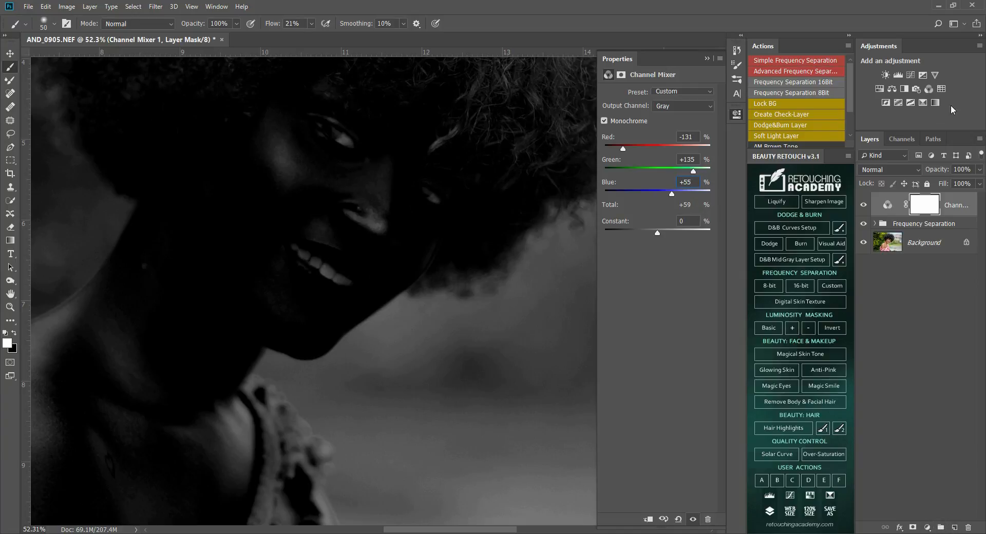
{"action": "left_click", "coordinate": [907, 170]}
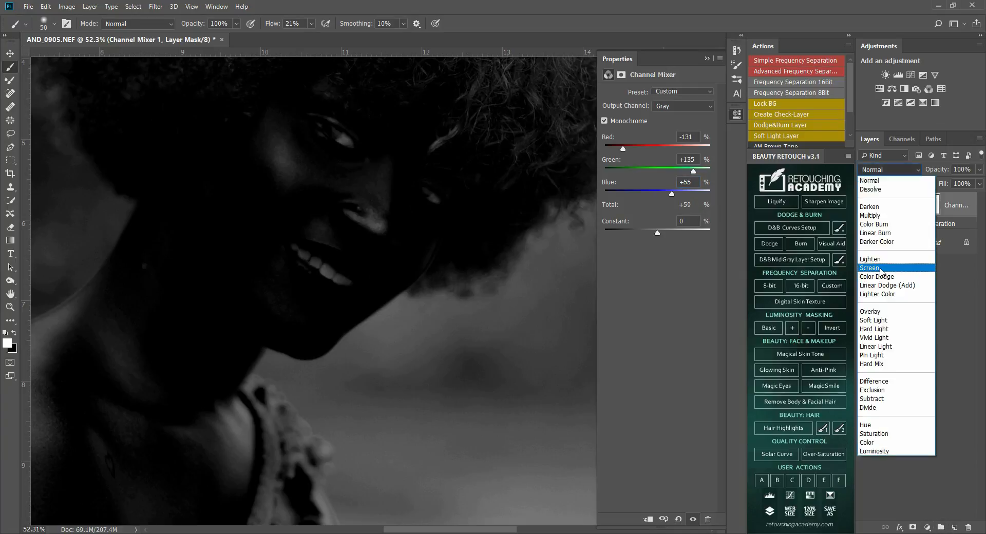
{"action": "left_click", "coordinate": [880, 269]}
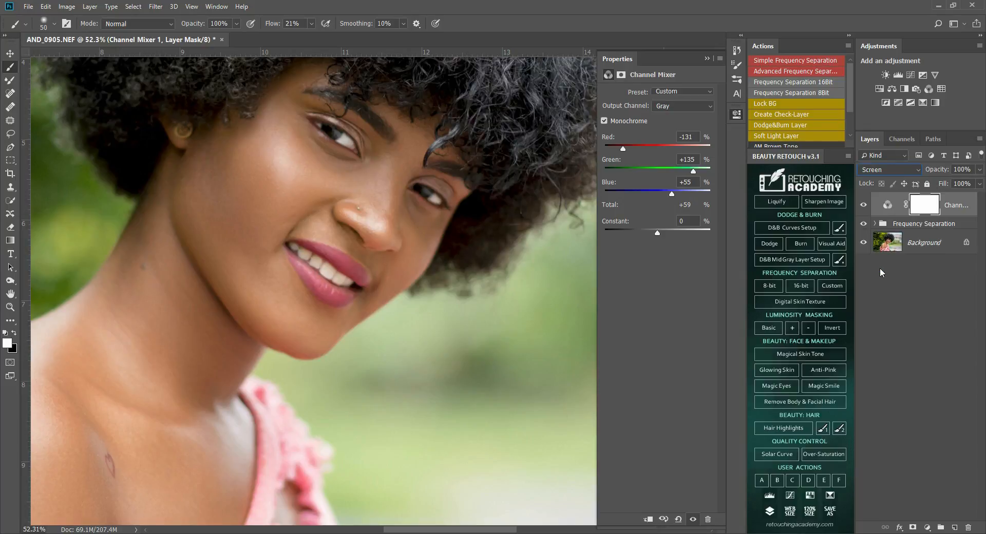
Add a Hue/Saturation adjustment layer with the Yellows set to hue +11, saturation -74 and lightness +84.
{"action": "left_click", "coordinate": [927, 528]}
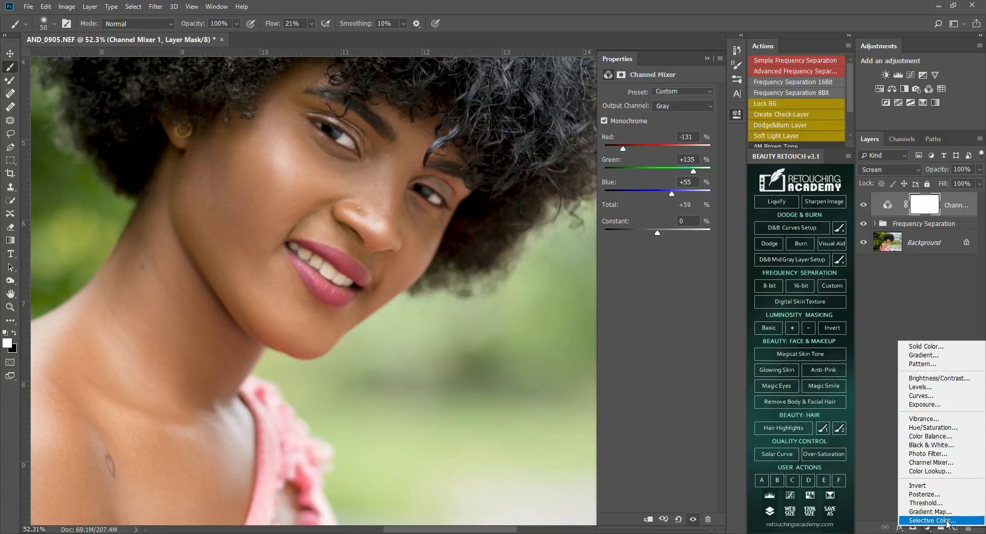
{"action": "left_click", "coordinate": [931, 429]}
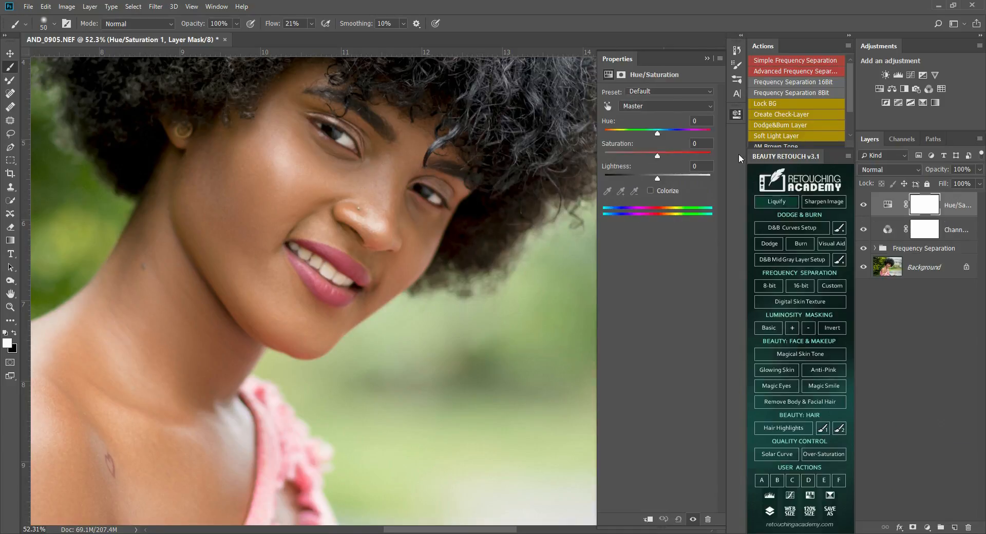
{"action": "left_click", "coordinate": [653, 107]}
{"action": "left_click", "coordinate": [652, 139]}
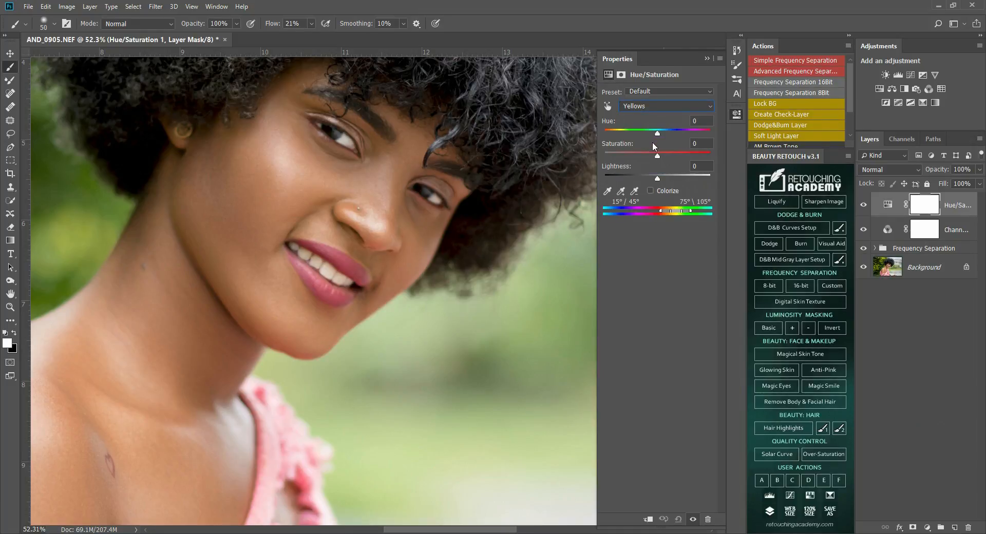
{"action": "left_click", "coordinate": [654, 133]}
{"action": "type", "text": "+"}
{"action": "type", "text": "11"}
{"action": "type", "text": "-74"}
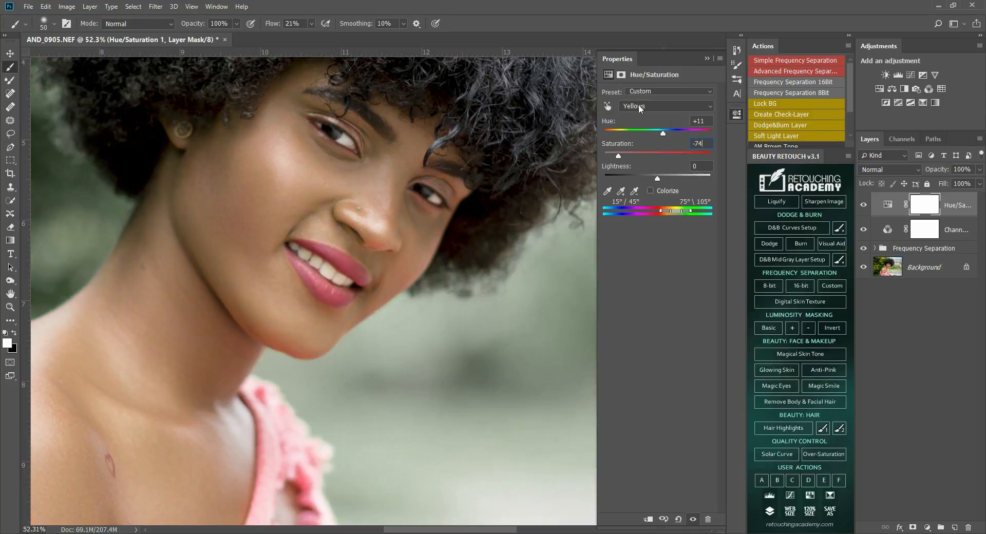
{"action": "key", "text": "Tab"}
{"action": "type", "text": "84"}
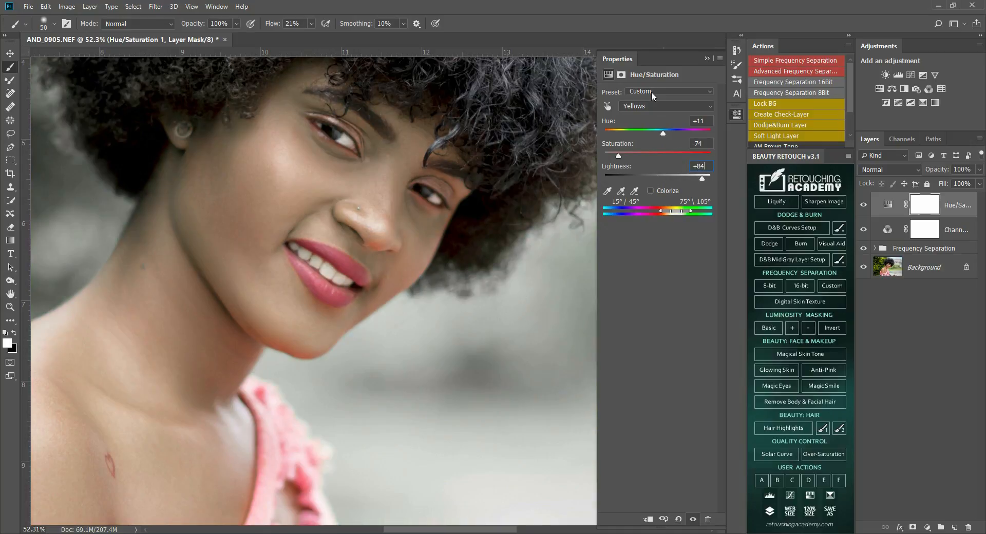
Group the Hue/Saturation and Channel Mixer layers and hide the group's effect with a black layer mask.
{"action": "left_click", "coordinate": [962, 228], "text": "shift"}
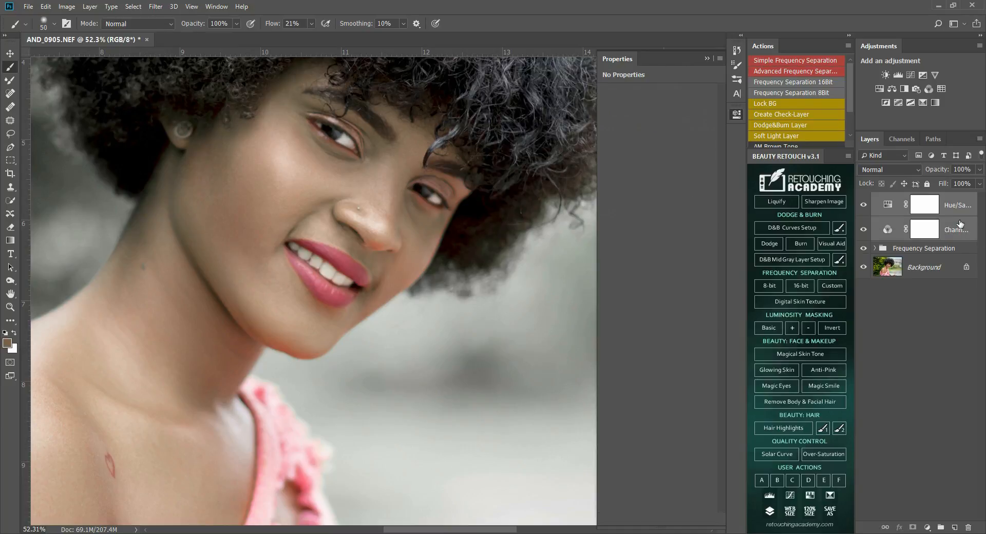
{"action": "key", "text": "ctrl+g"}
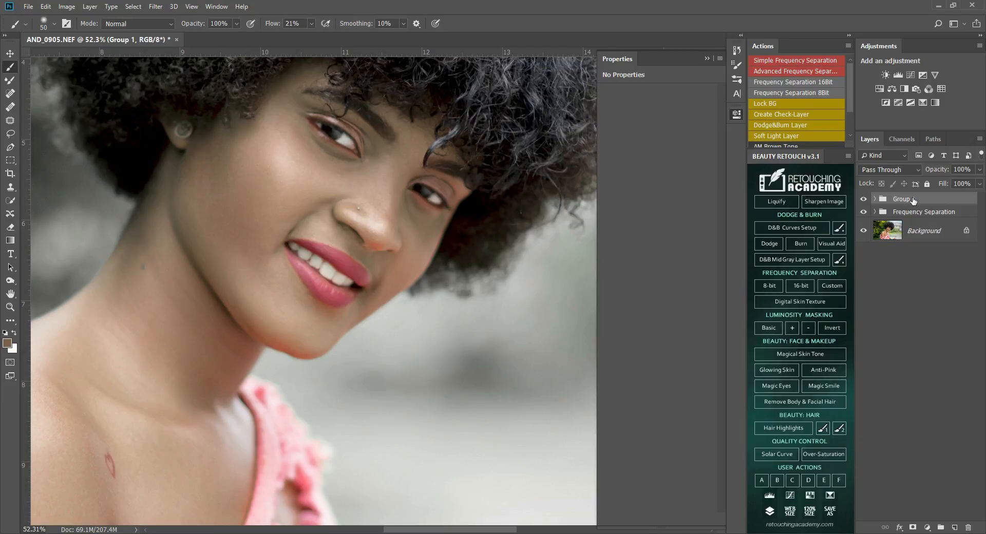
{"action": "left_click", "coordinate": [913, 527], "text": "alt"}
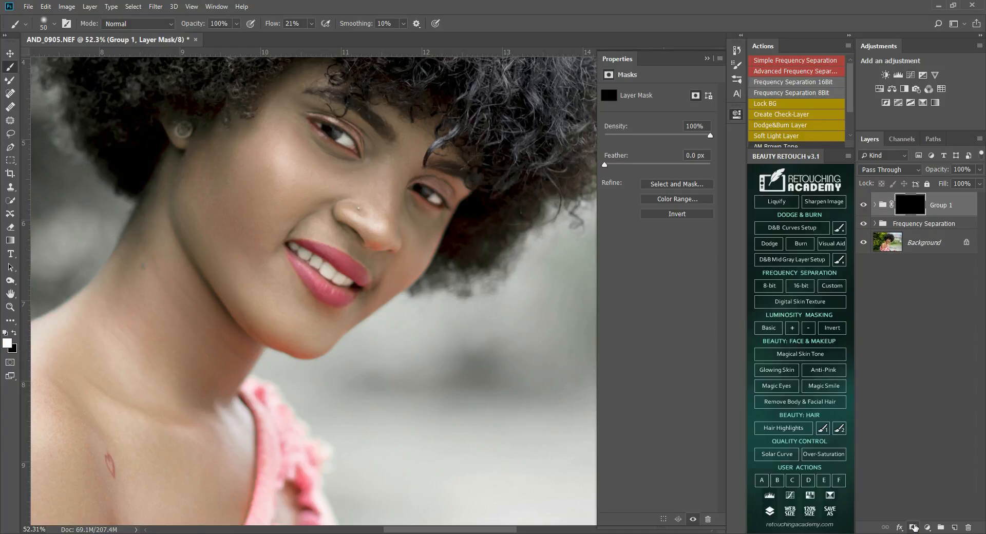
Rename the masked adjustment group as Clean Teeth.
{"action": "double_click", "coordinate": [941, 205]}
{"action": "type", "text": "Cle"}
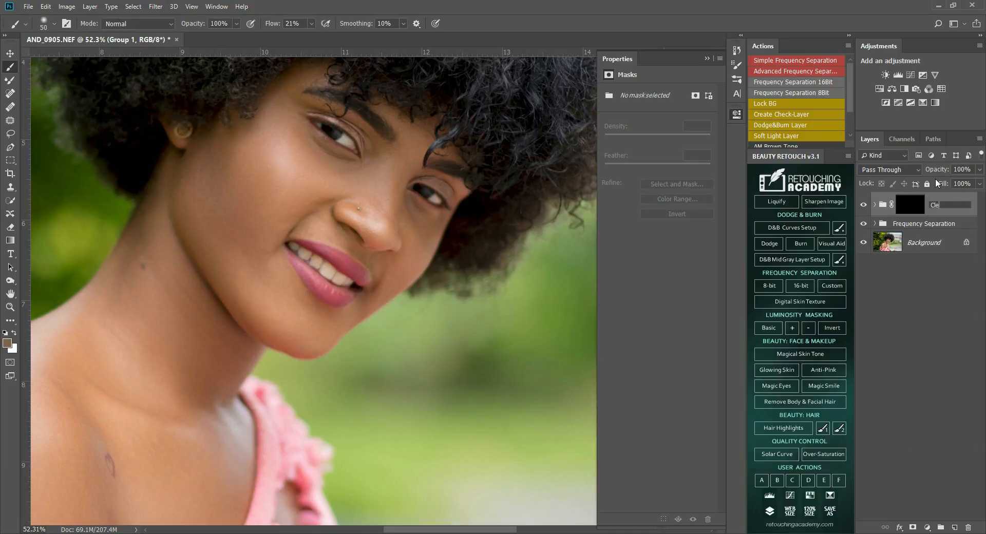
{"action": "type", "text": "an Teeth"}
{"action": "key", "text": "Return"}
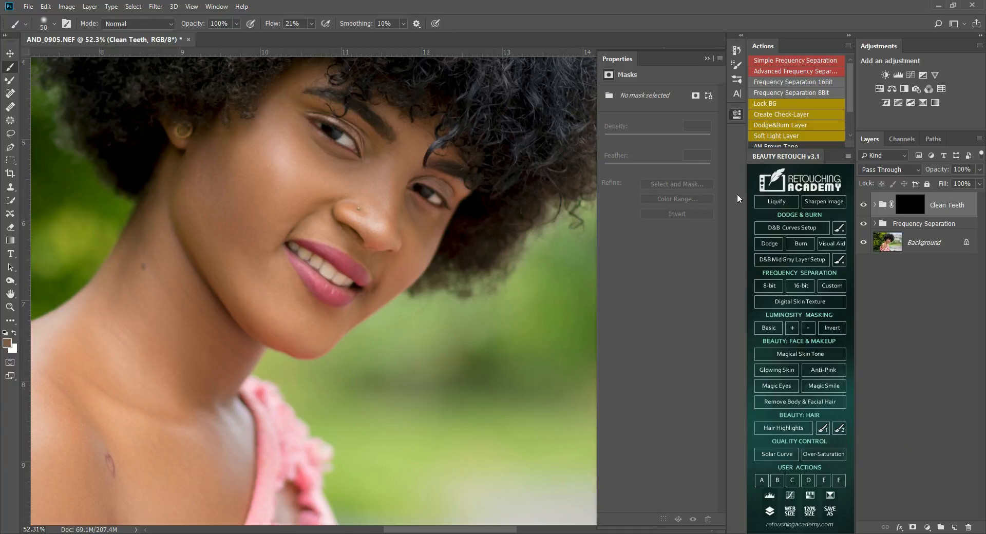
Paint white over the teeth on the Clean Teeth mask, and compare the result by toggling the group's visibility.
{"action": "left_click", "coordinate": [911, 204]}
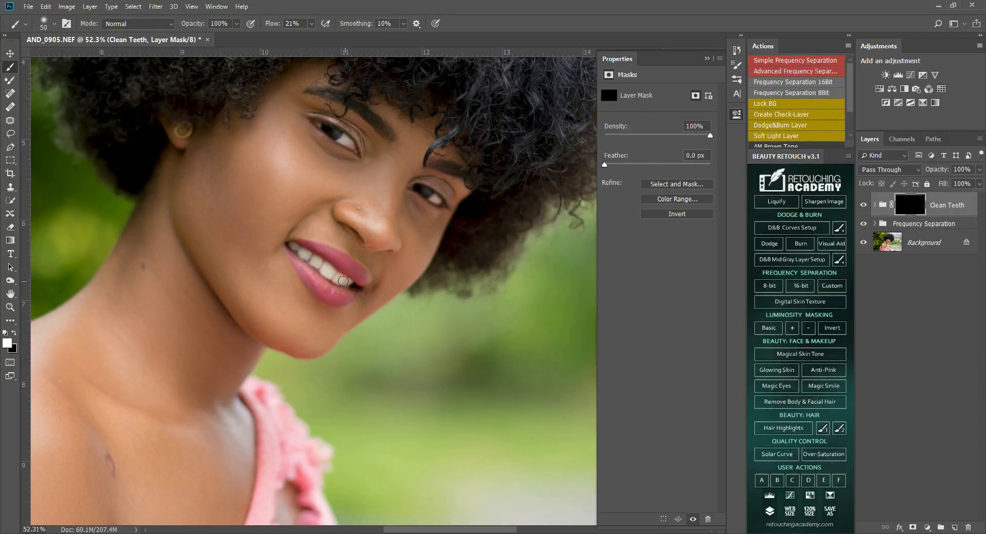
{"action": "left_click_drag", "start_coordinate": [334, 276], "coordinate": [332, 275]}
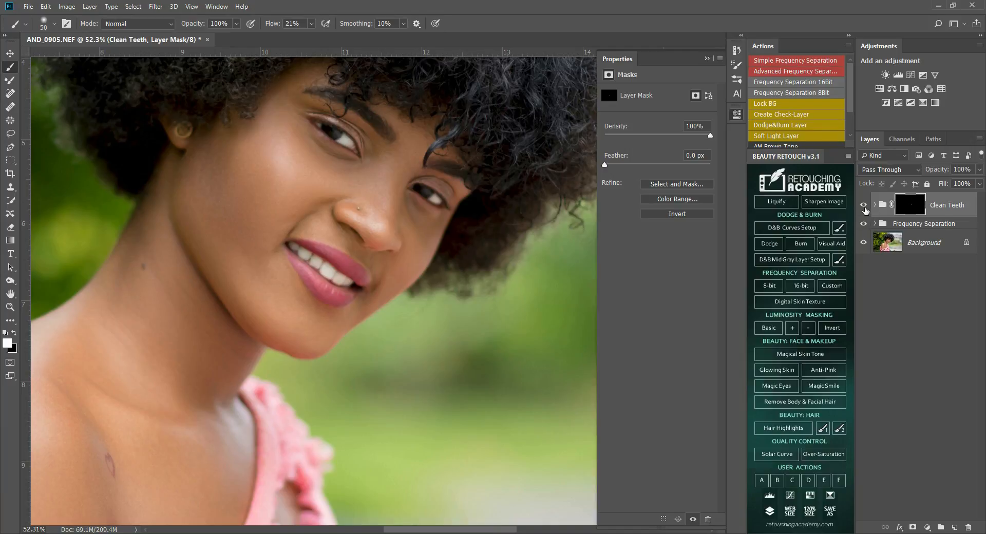
{"action": "left_click", "coordinate": [864, 206]}
{"action": "left_click", "coordinate": [864, 207]}
{"action": "left_click", "coordinate": [863, 207]}
{"action": "left_click", "coordinate": [864, 207]}
{"action": "scroll", "coordinate": [387, 267], "scroll_direction": "down", "scroll_amount": 5}
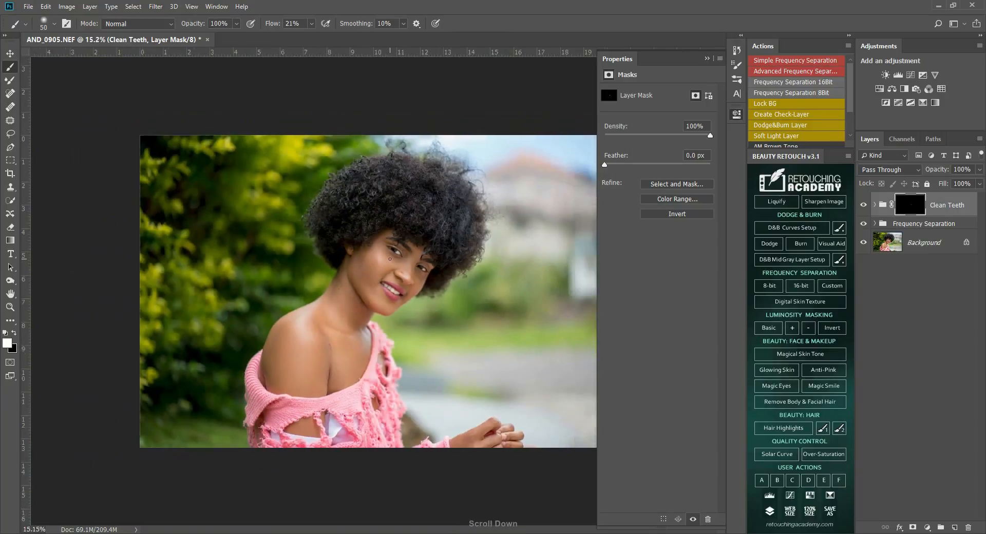
{"action": "scroll", "coordinate": [390, 259], "scroll_direction": "up", "scroll_amount": 3}
Add a Curves adjustment layer above the Clean Teeth group and name it bun.
{"action": "left_click", "coordinate": [954, 208]}
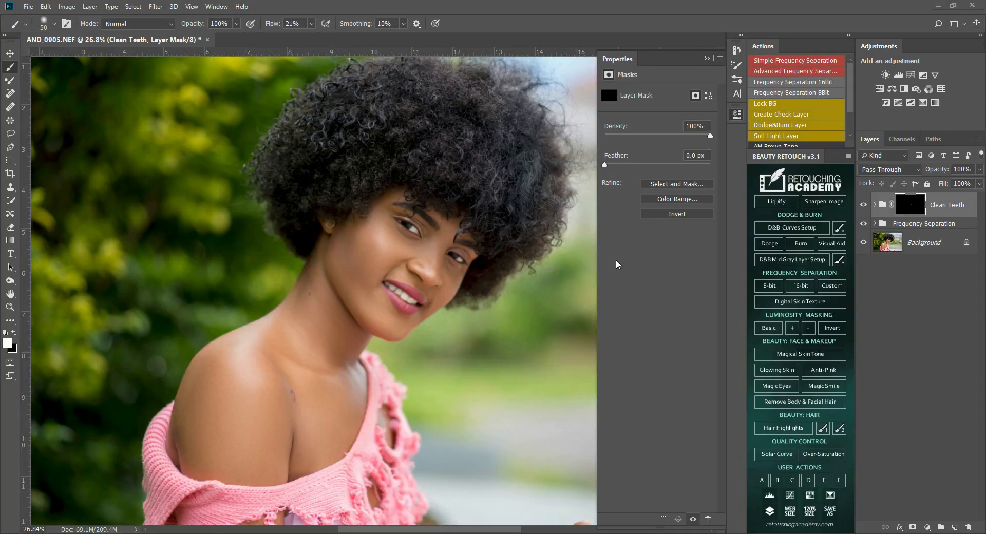
{"action": "left_click", "coordinate": [926, 529]}
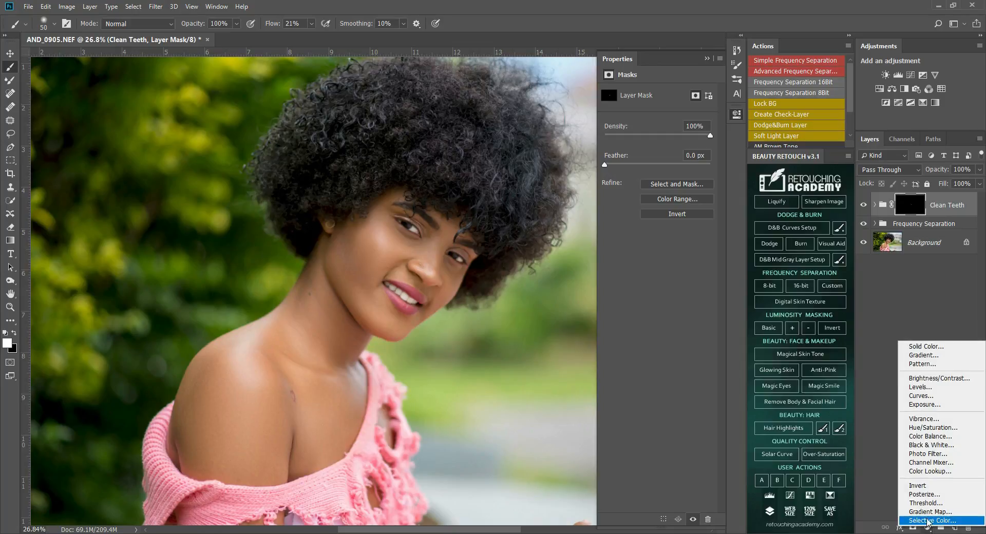
{"action": "left_click", "coordinate": [921, 396]}
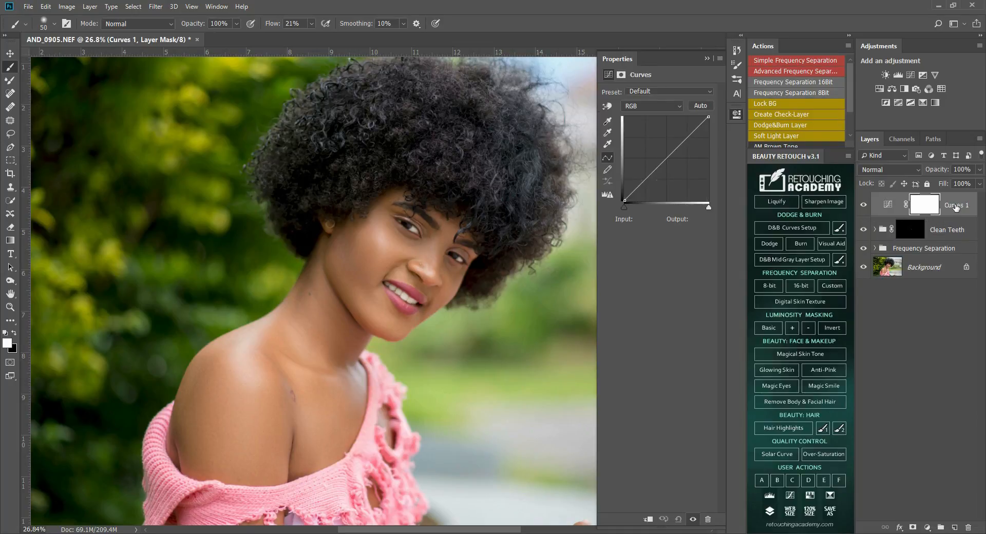
{"action": "double_click", "coordinate": [956, 206]}
{"action": "type", "text": "bur"}
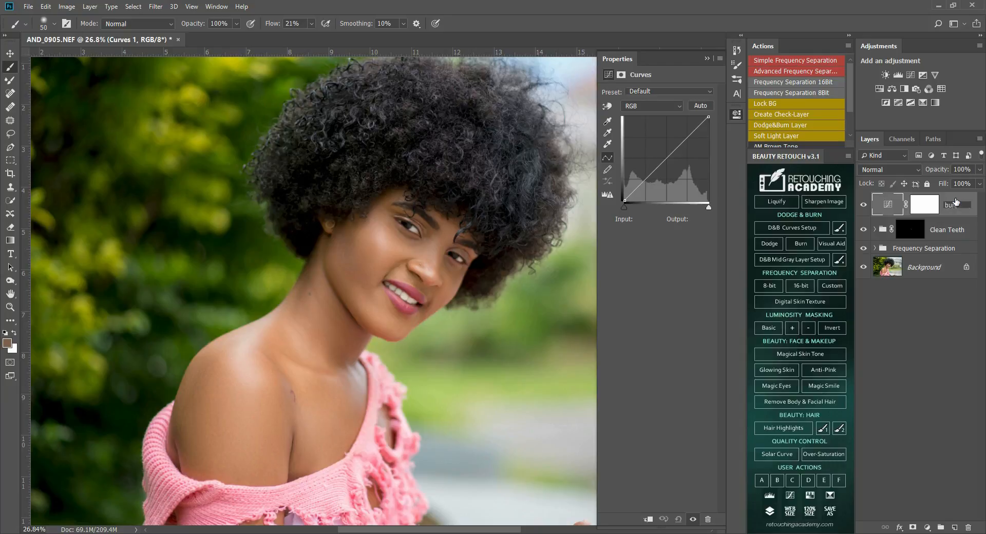
{"action": "key", "text": "Return"}
Duplicate the bun Curves layer and name the copy Dodge.
{"action": "key", "text": "ctrl+j"}
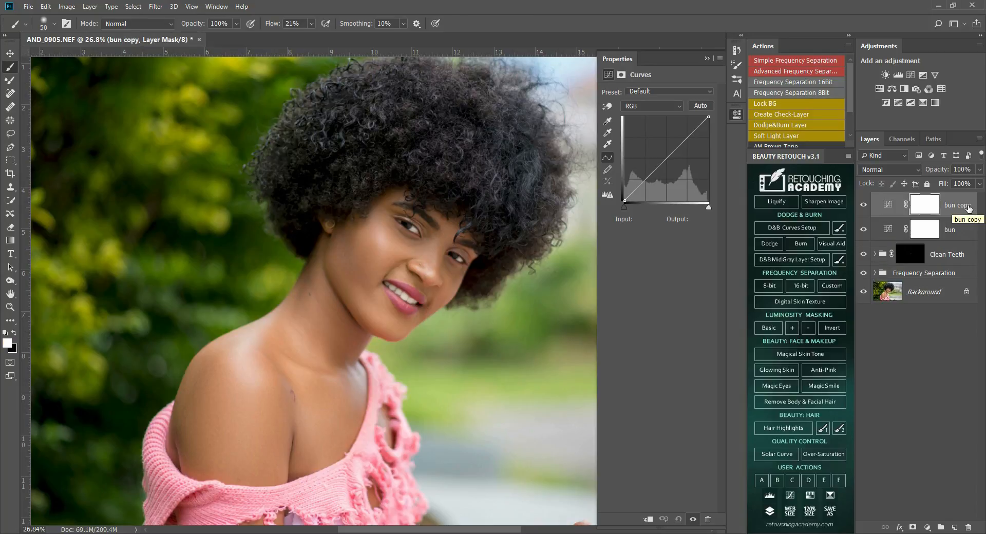
{"action": "double_click", "coordinate": [958, 206]}
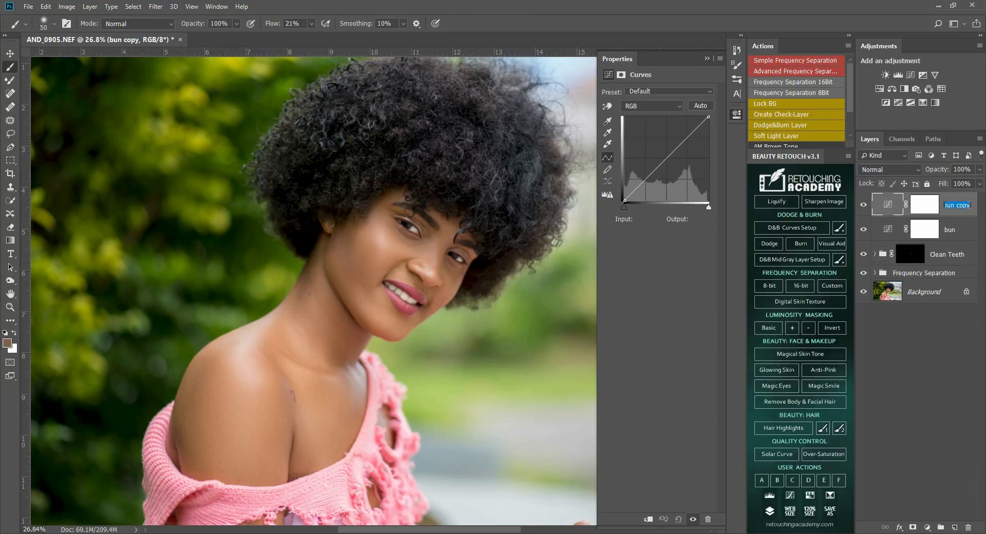
{"action": "type", "text": "Dog"}
{"action": "type", "text": "ge"}
{"action": "key", "text": "Return"}
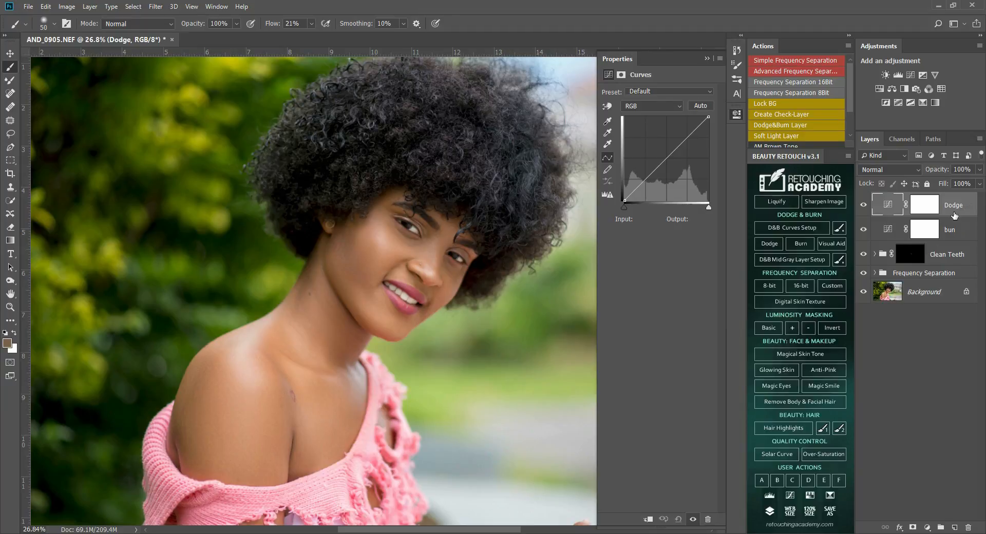
Rename the bun Curves layer as burn.
{"action": "left_click", "coordinate": [921, 235]}
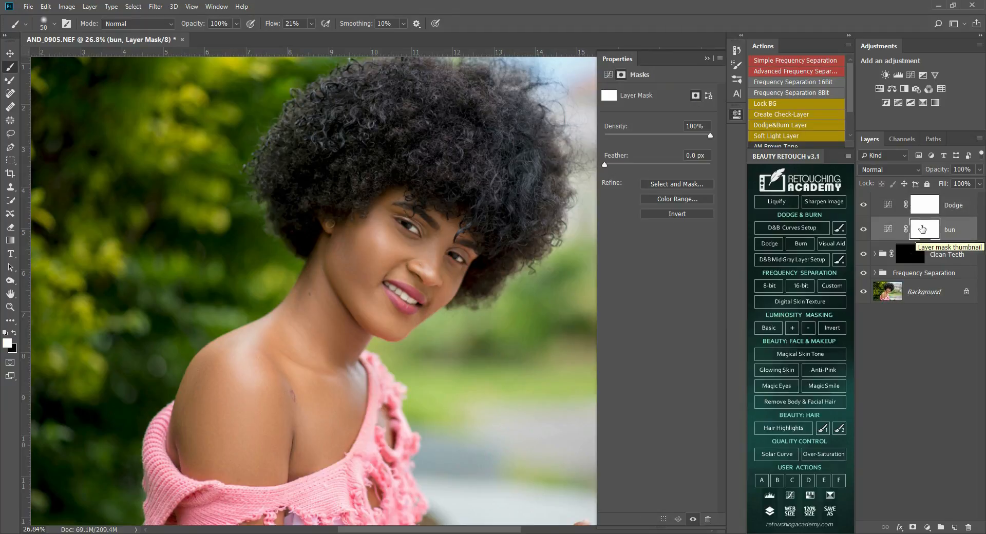
{"action": "double_click", "coordinate": [953, 229]}
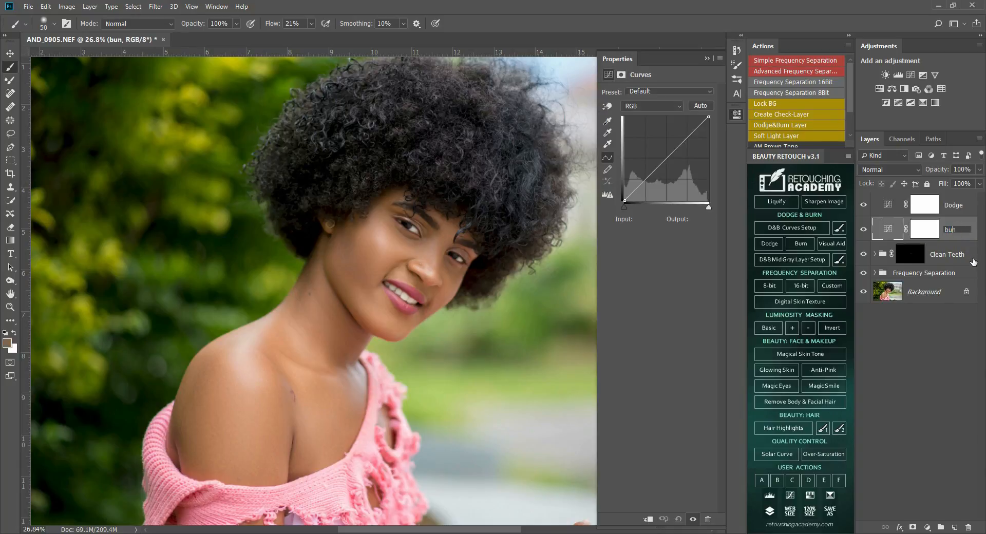
{"action": "key", "text": "Return"}
Set the burn layer's blend mode to Multiply and invert its layer mask to black.
{"action": "left_click", "coordinate": [892, 169]}
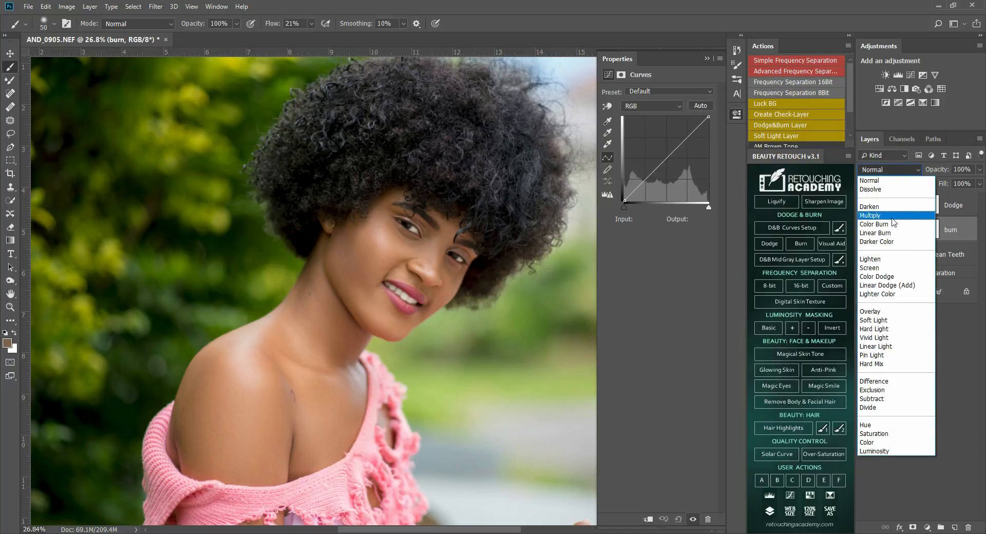
{"action": "left_click", "coordinate": [894, 216]}
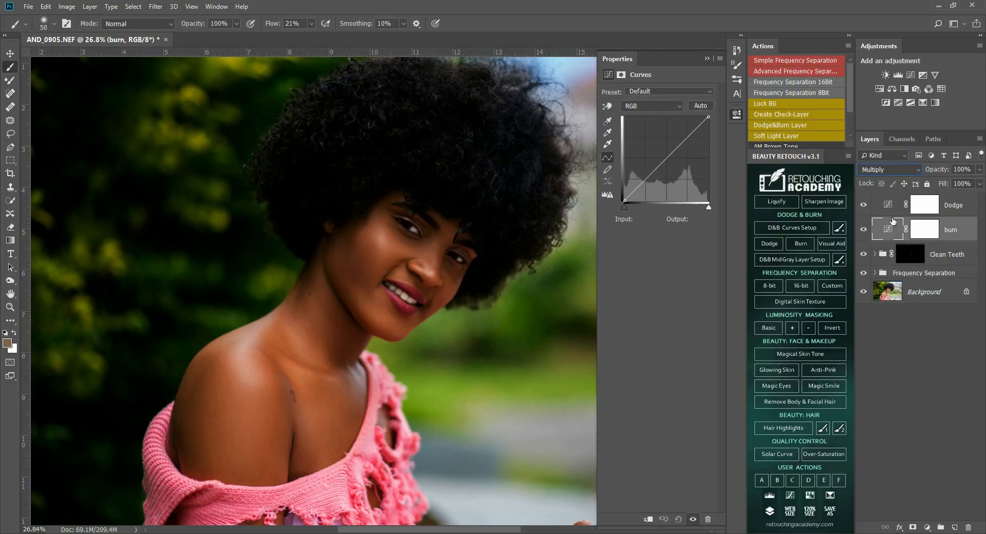
{"action": "left_click", "coordinate": [916, 231]}
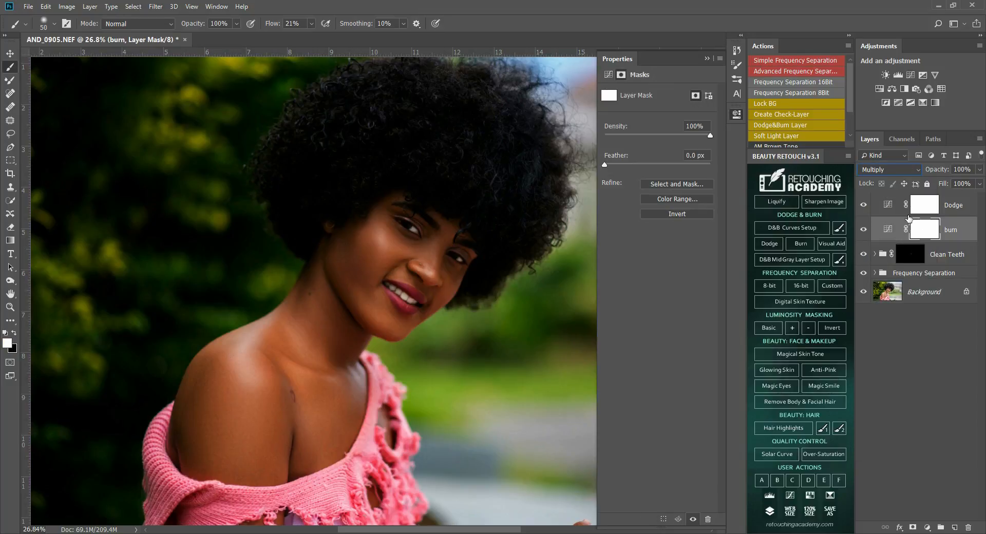
{"action": "key", "text": "ctrl+i"}
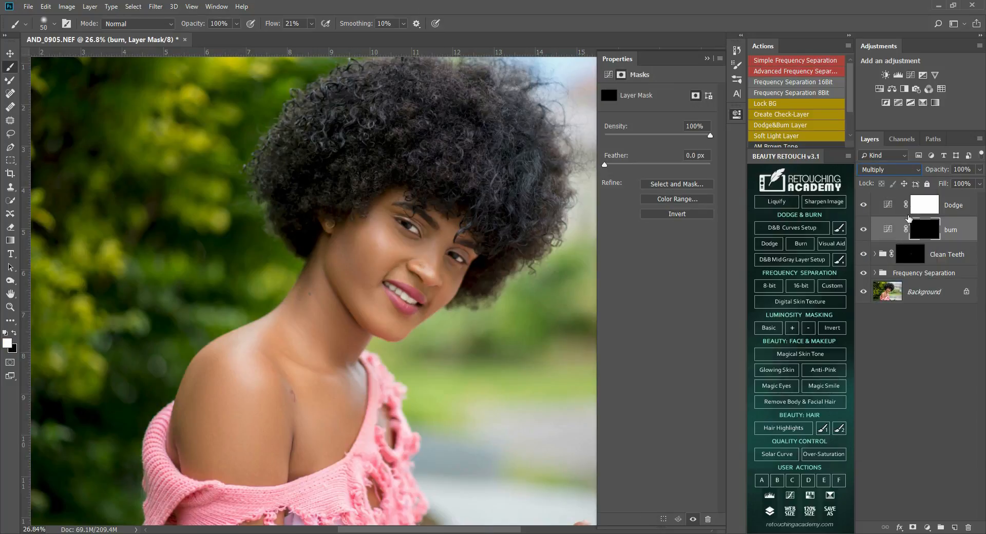
Set the Dodge layer's blend mode to Screen and invert its layer mask to black.
{"action": "left_click", "coordinate": [934, 204]}
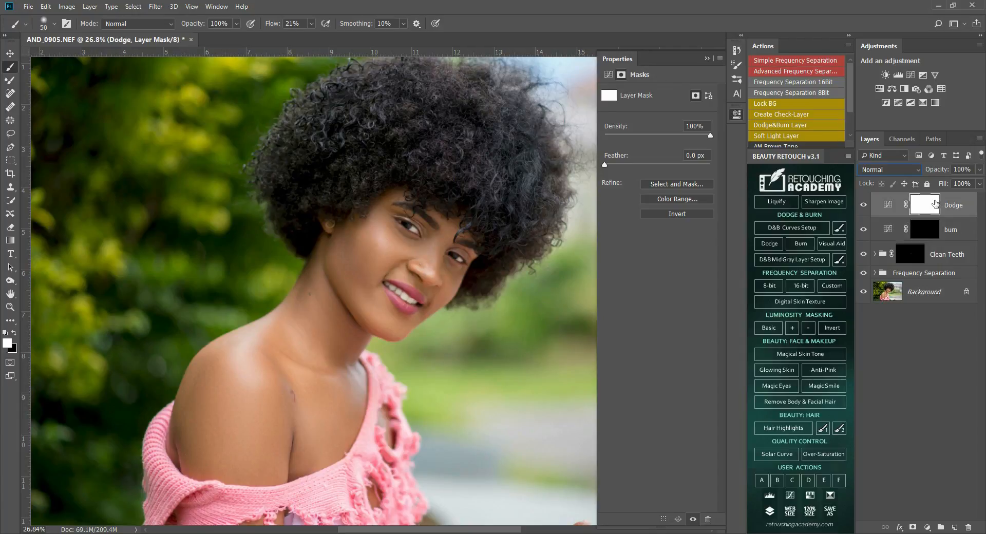
{"action": "left_click", "coordinate": [917, 170]}
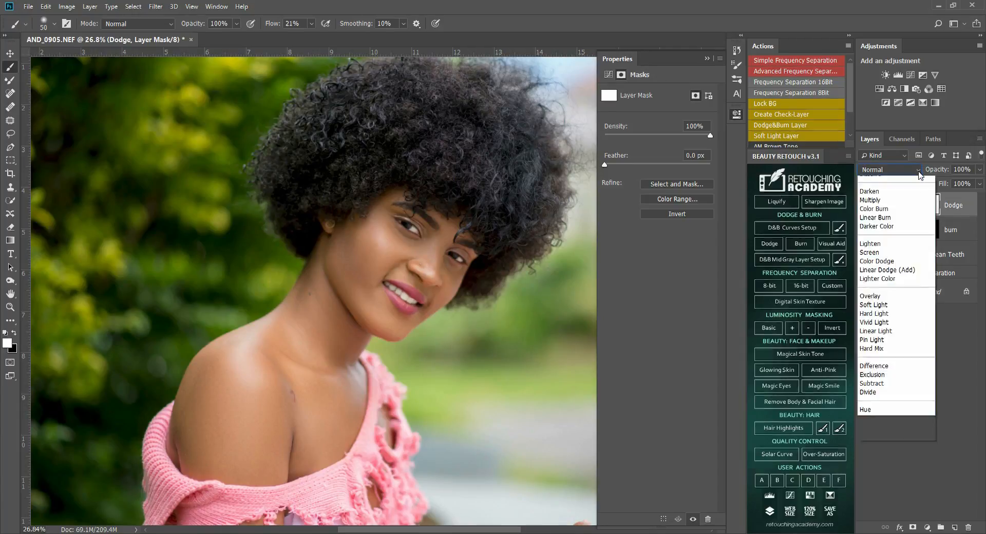
{"action": "left_click", "coordinate": [878, 268]}
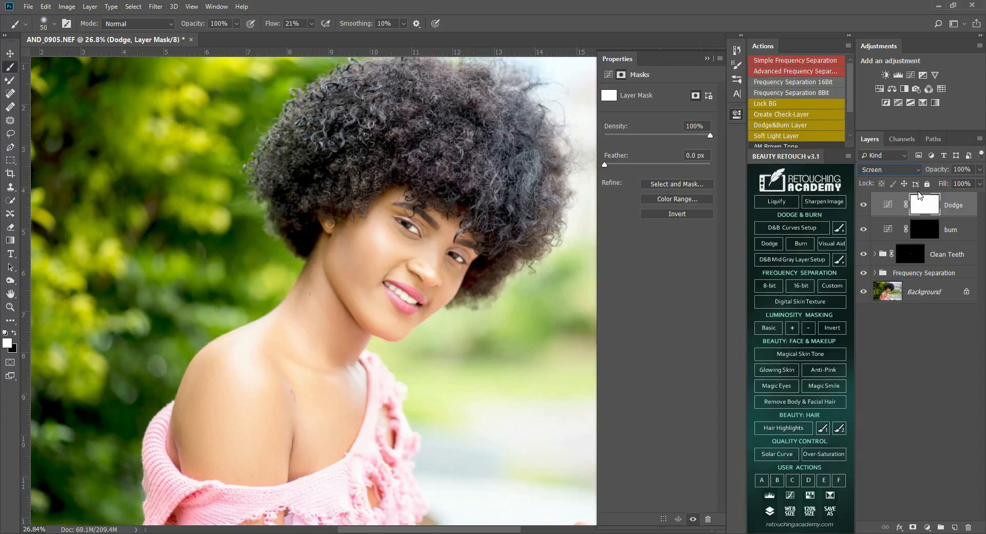
{"action": "key", "text": "ctrl+i"}
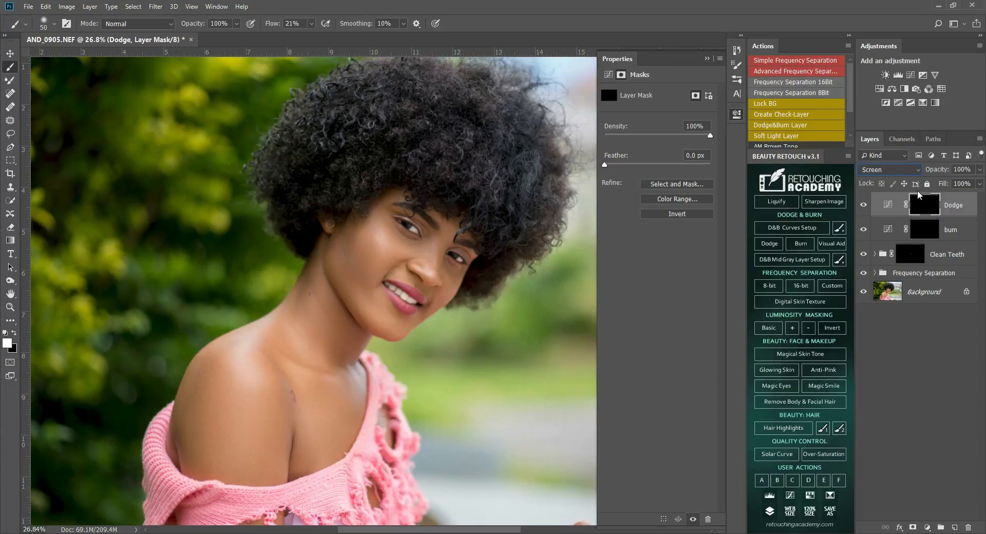
{"action": "left_click", "coordinate": [959, 240]}
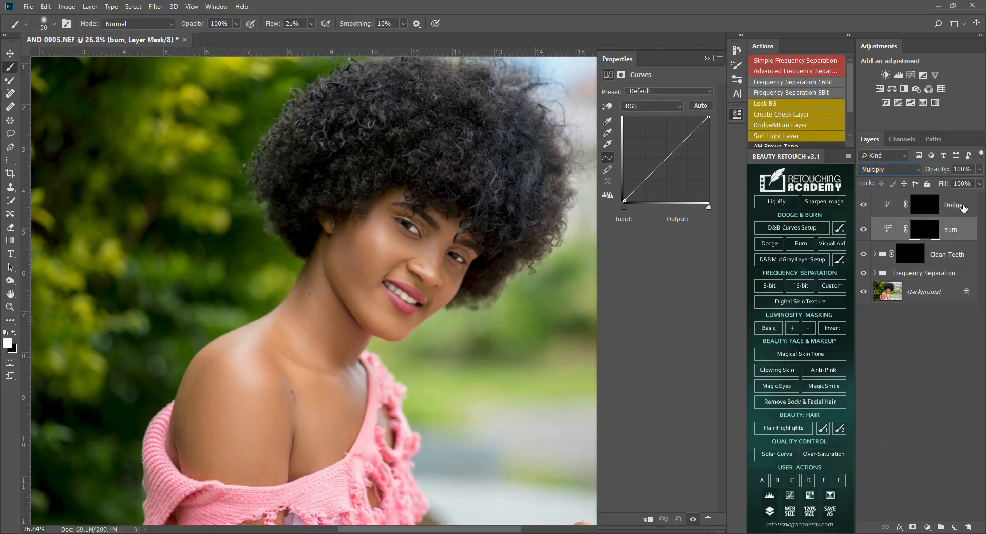
{"action": "left_click", "coordinate": [959, 208]}
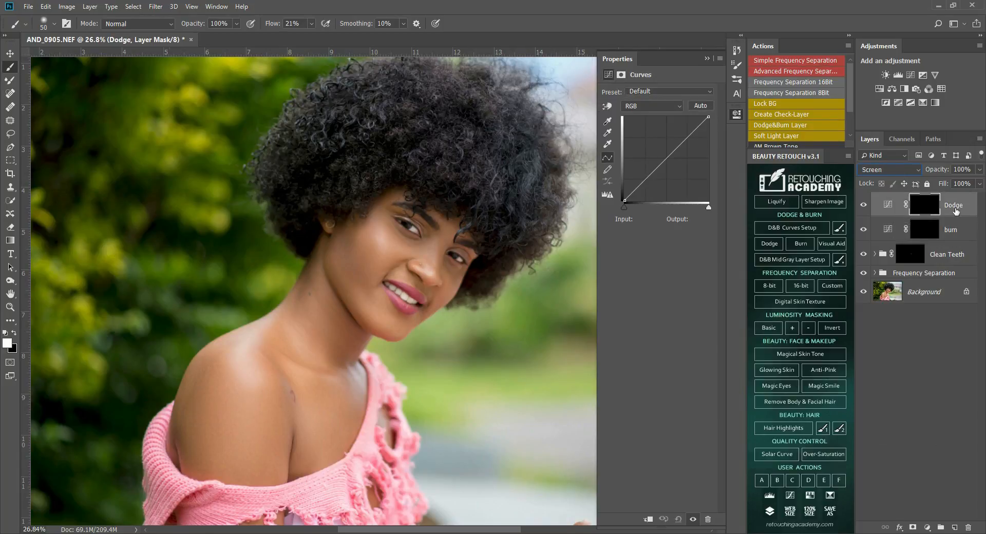
{"action": "left_click", "coordinate": [959, 234]}
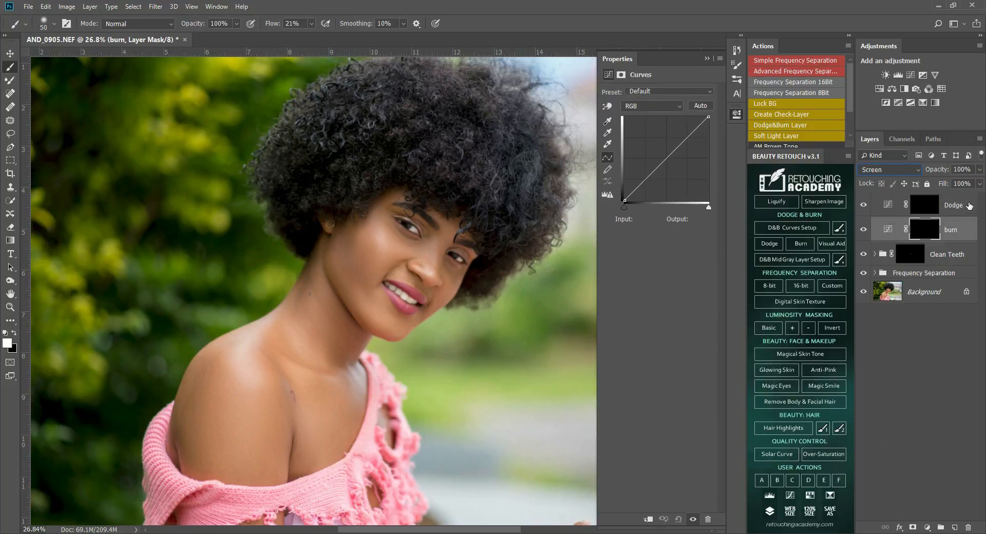
{"action": "left_click", "coordinate": [969, 206]}
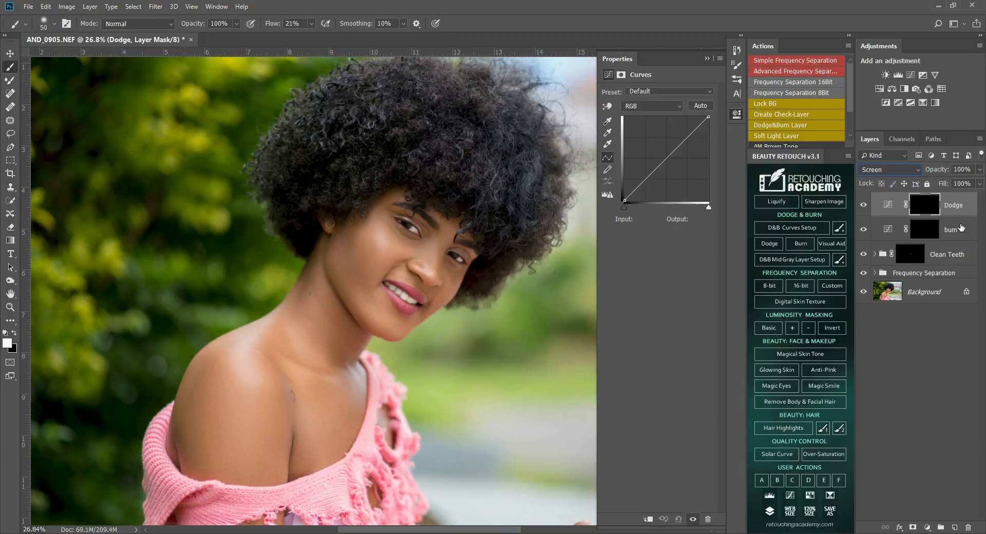
Target the burn layer's mask, hide the Frequency Separation group, and set the brush Flow to 2%.
{"action": "left_click", "coordinate": [930, 235]}
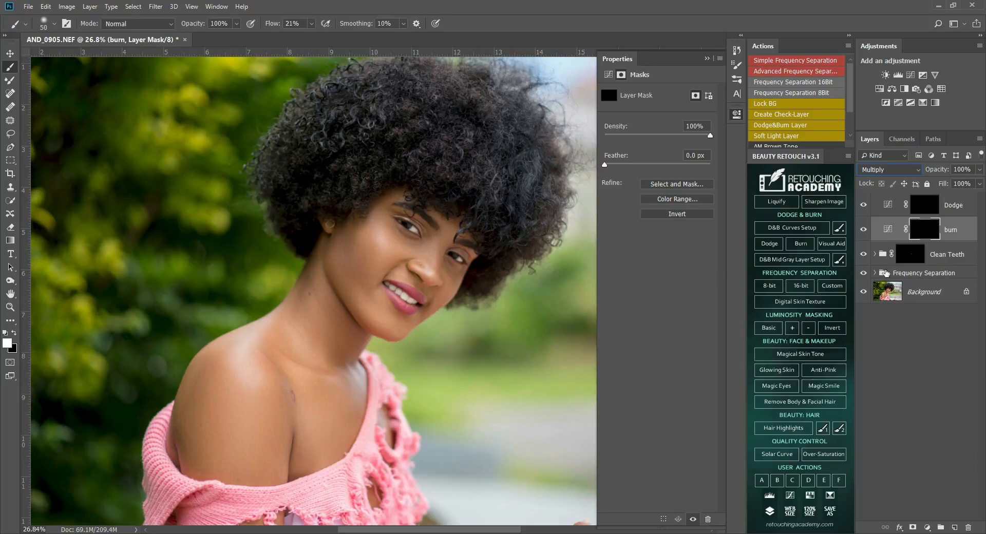
{"action": "left_click", "coordinate": [864, 273]}
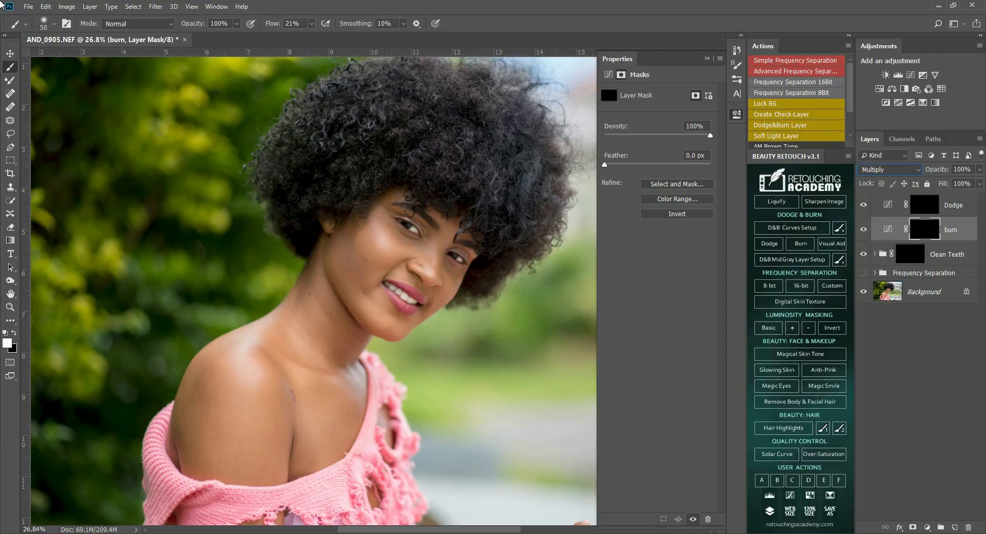
{"action": "left_click", "coordinate": [311, 24]}
{"action": "left_click", "coordinate": [495, 31]}
Paint white on the burn mask to deepen shadows around the face, and compare by toggling the burn layer's visibility.
{"action": "left_click_drag", "start_coordinate": [474, 126], "coordinate": [548, 241]}
{"action": "key", "text": "bracketright"}
{"action": "key", "text": "bracketright"}
{"action": "key", "text": "bracketright"}
{"action": "key", "text": "bracketright"}
{"action": "left_click_drag", "start_coordinate": [428, 249], "coordinate": [431, 243]}
{"action": "left_click", "coordinate": [865, 231]}
{"action": "left_click", "coordinate": [865, 231]}
Paint white with a larger brush over the neck, shoulder and upper arm on the burn mask, and reduce the brush to 150 px.
{"action": "key", "text": "bracketright"}
{"action": "key", "text": "bracketright"}
{"action": "key", "text": "bracketright"}
{"action": "key", "text": "bracketright"}
{"action": "mouse_move", "coordinate": [354, 278]}
{"action": "left_mouse_down"}
{"action": "mouse_move", "coordinate": [352, 240]}
{"action": "mouse_move", "coordinate": [359, 290]}
{"action": "left_mouse_up"}
{"action": "mouse_move", "coordinate": [322, 331]}
{"action": "left_mouse_down"}
{"action": "mouse_move", "coordinate": [322, 300]}
{"action": "mouse_move", "coordinate": [324, 349]}
{"action": "mouse_move", "coordinate": [328, 323]}
{"action": "left_mouse_up"}
{"action": "mouse_move", "coordinate": [267, 410]}
{"action": "left_mouse_down"}
{"action": "mouse_move", "coordinate": [271, 388]}
{"action": "mouse_move", "coordinate": [286, 449]}
{"action": "left_mouse_up"}
{"action": "mouse_move", "coordinate": [200, 377]}
{"action": "left_mouse_down"}
{"action": "mouse_move", "coordinate": [199, 417]}
{"action": "mouse_move", "coordinate": [206, 380]}
{"action": "mouse_move", "coordinate": [195, 451]}
{"action": "mouse_move", "coordinate": [200, 391]}
{"action": "mouse_move", "coordinate": [208, 460]}
{"action": "left_mouse_up"}
{"action": "key", "text": "bracketright"}
{"action": "key", "text": "bracketright"}
{"action": "mouse_move", "coordinate": [227, 403]}
{"action": "left_mouse_down"}
{"action": "mouse_move", "coordinate": [209, 375]}
{"action": "mouse_move", "coordinate": [203, 415]}
{"action": "mouse_move", "coordinate": [256, 379]}
{"action": "mouse_move", "coordinate": [193, 403]}
{"action": "mouse_move", "coordinate": [191, 472]}
{"action": "left_mouse_up"}
{"action": "key", "text": "alt"}
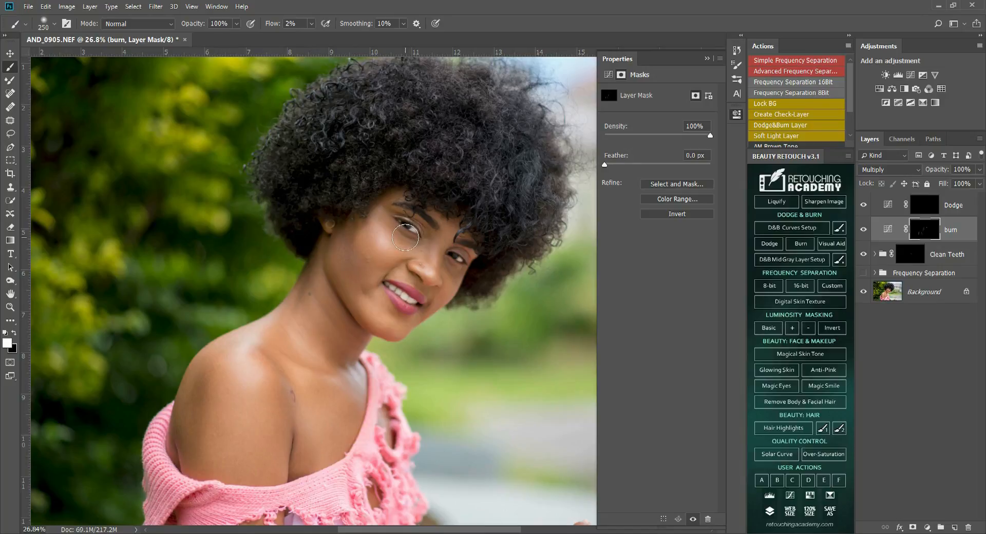
{"action": "key", "text": "bracketleft"}
{"action": "key", "text": "bracketleft"}
{"action": "key", "text": "bracketleft"}
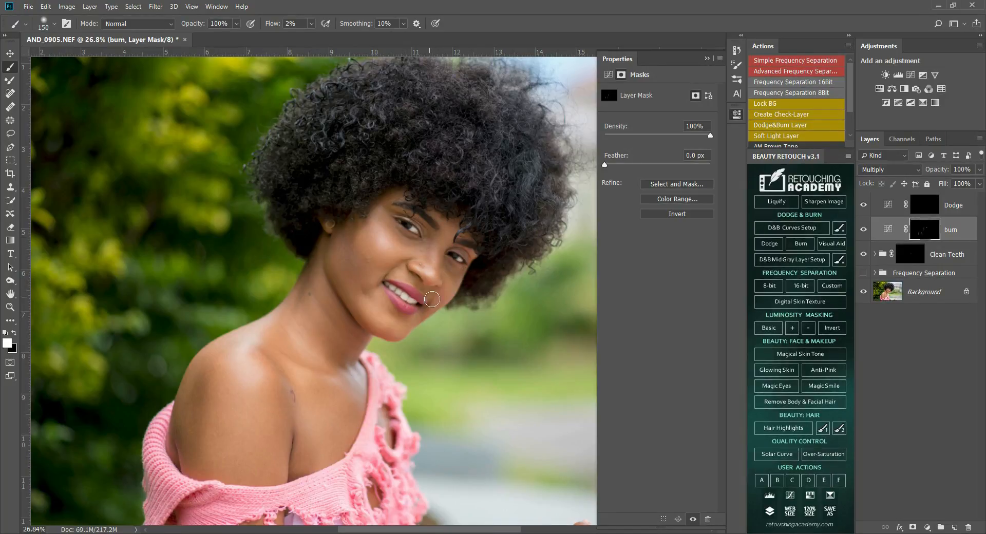
Paint white over the facial highlights on the Dodge mask, adjusting the brush size down to 90 px.
{"action": "left_click", "coordinate": [930, 207]}
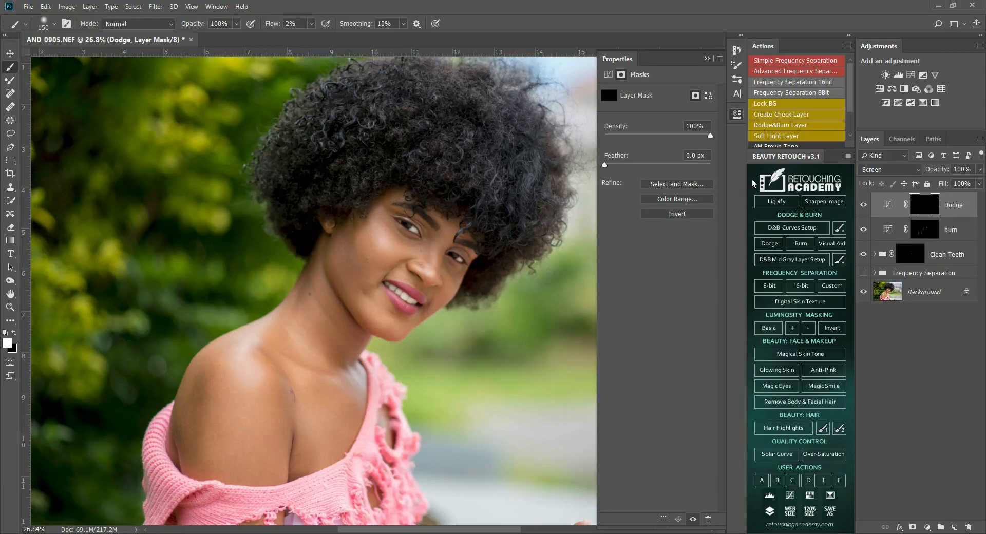
{"action": "key", "text": "bracketleft"}
{"action": "key", "text": "bracketleft"}
{"action": "key", "text": "bracketright"}
{"action": "key", "text": "bracketright"}
{"action": "key", "text": "bracketright"}
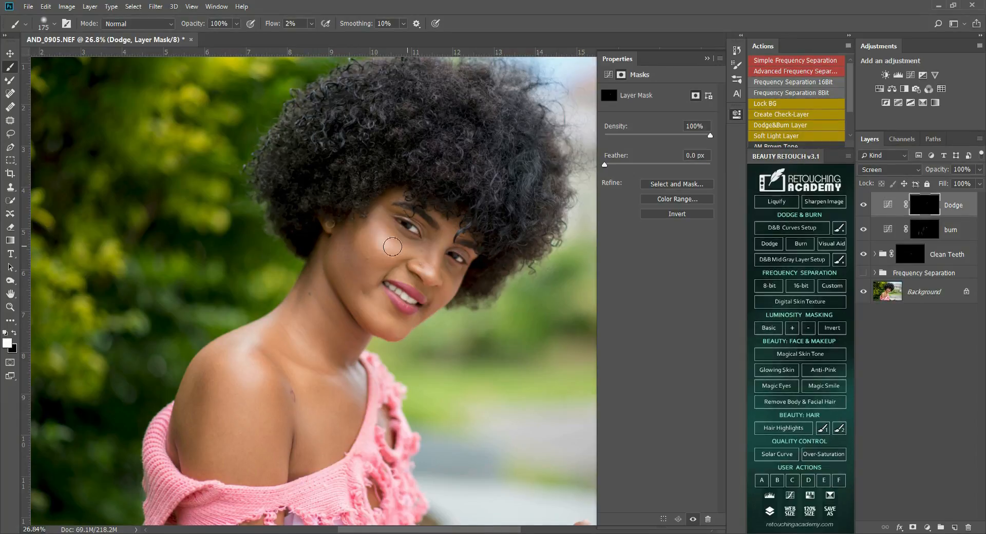
{"action": "key", "text": "bracketleft"}
{"action": "key", "text": "bracketleft"}
{"action": "key", "text": "bracketright"}
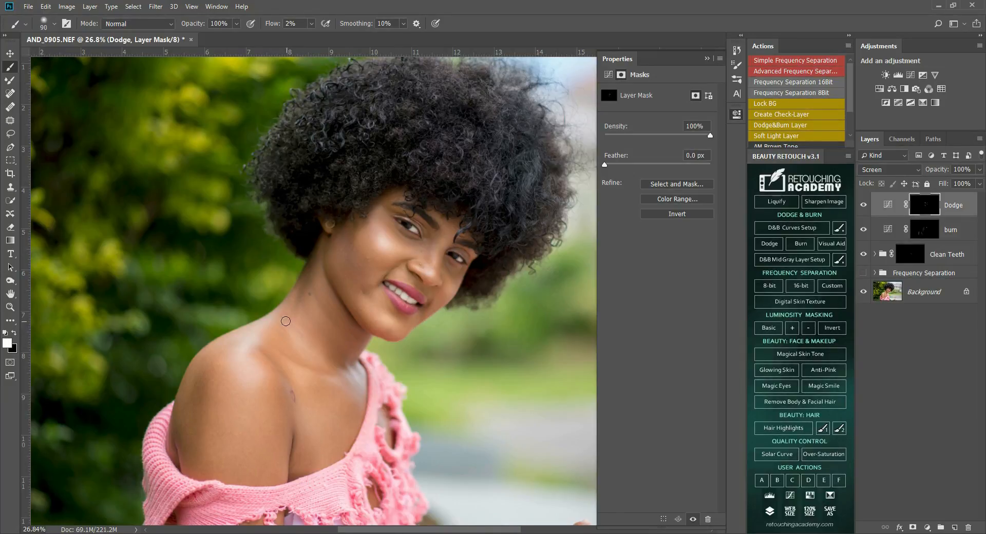
Paint white over the shoulder and chest highlights on the Dodge mask, enlarging the brush to 250 px for the chest.
{"action": "mouse_move", "coordinate": [254, 377]}
{"action": "left_mouse_down"}
{"action": "mouse_move", "coordinate": [246, 361]}
{"action": "mouse_move", "coordinate": [245, 377]}
{"action": "left_mouse_up"}
{"action": "key", "text": "bracketright"}
{"action": "key", "text": "bracketright"}
{"action": "key", "text": "bracketright"}
{"action": "mouse_move", "coordinate": [322, 402]}
{"action": "left_mouse_down"}
{"action": "mouse_move", "coordinate": [320, 449]}
{"action": "mouse_move", "coordinate": [311, 386]}
{"action": "mouse_move", "coordinate": [326, 400]}
{"action": "mouse_move", "coordinate": [313, 451]}
{"action": "mouse_move", "coordinate": [333, 406]}
{"action": "mouse_move", "coordinate": [358, 415]}
{"action": "mouse_move", "coordinate": [395, 387]}
{"action": "mouse_move", "coordinate": [344, 421]}
{"action": "left_mouse_up"}
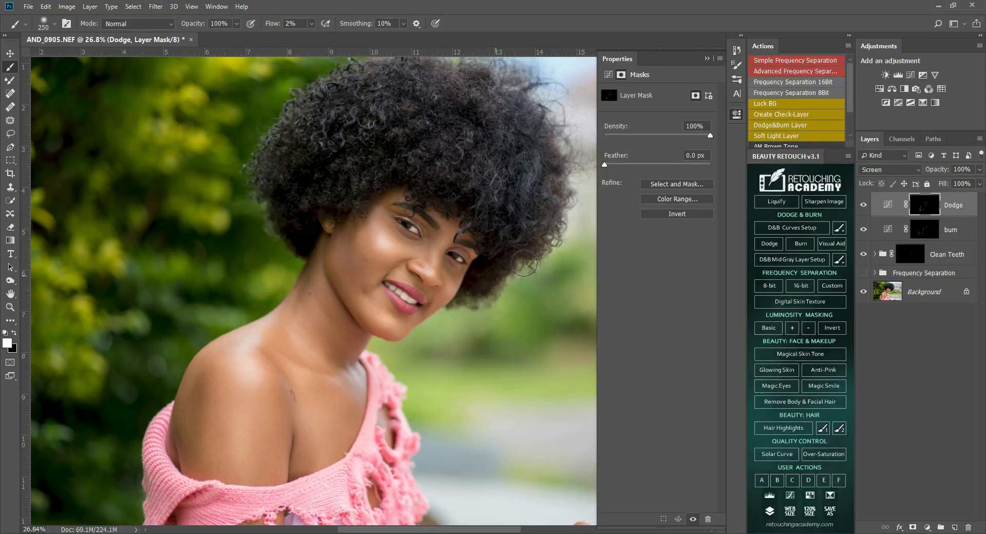
Show the Frequency Separation group again, and compare the retouch with the original Background by toggling all the other layers.
{"action": "left_click", "coordinate": [865, 274]}
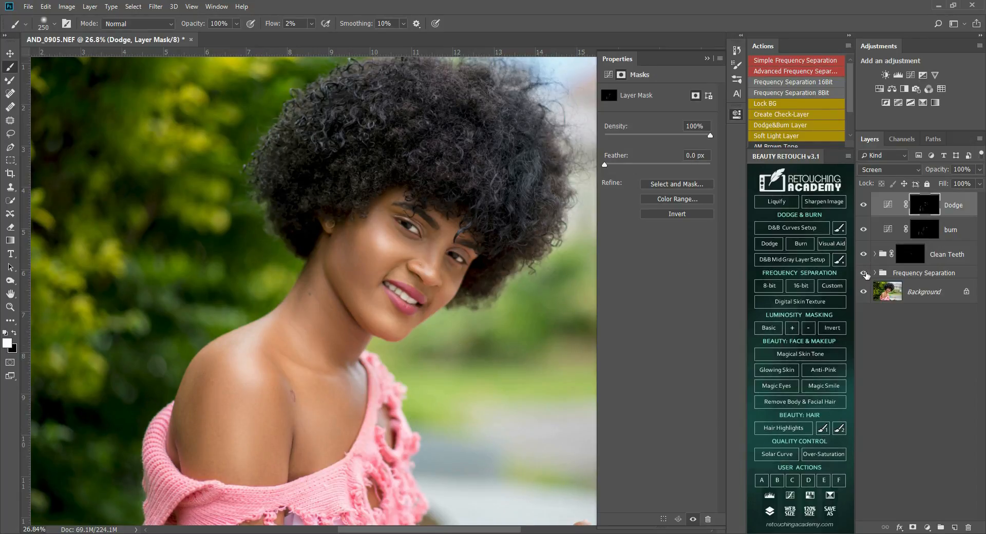
{"action": "left_click", "coordinate": [866, 275]}
{"action": "left_click", "coordinate": [865, 294], "text": "alt"}
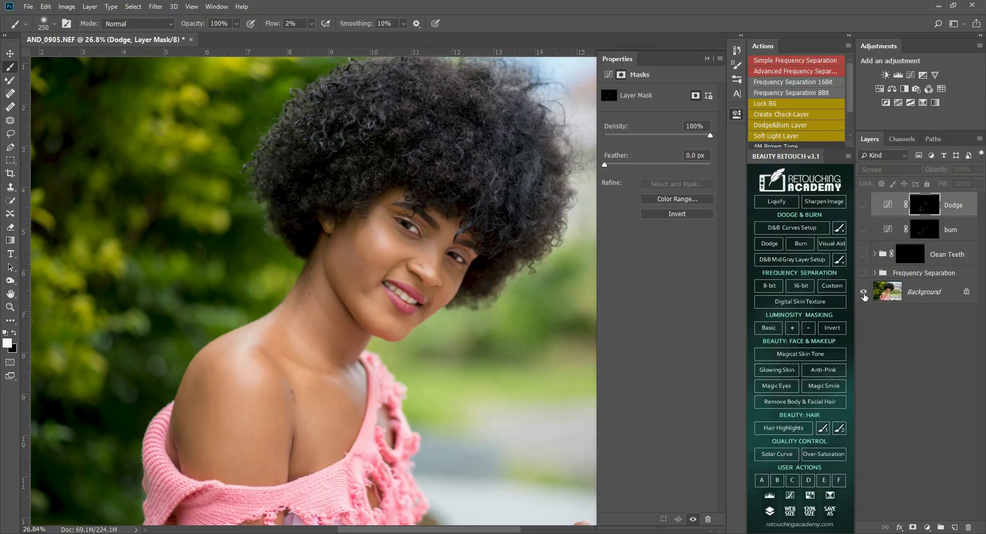
{"action": "left_click", "coordinate": [865, 294], "text": "alt"}
{"action": "left_click", "coordinate": [865, 294], "text": "alt"}
{"action": "left_click", "coordinate": [864, 293], "text": "alt"}
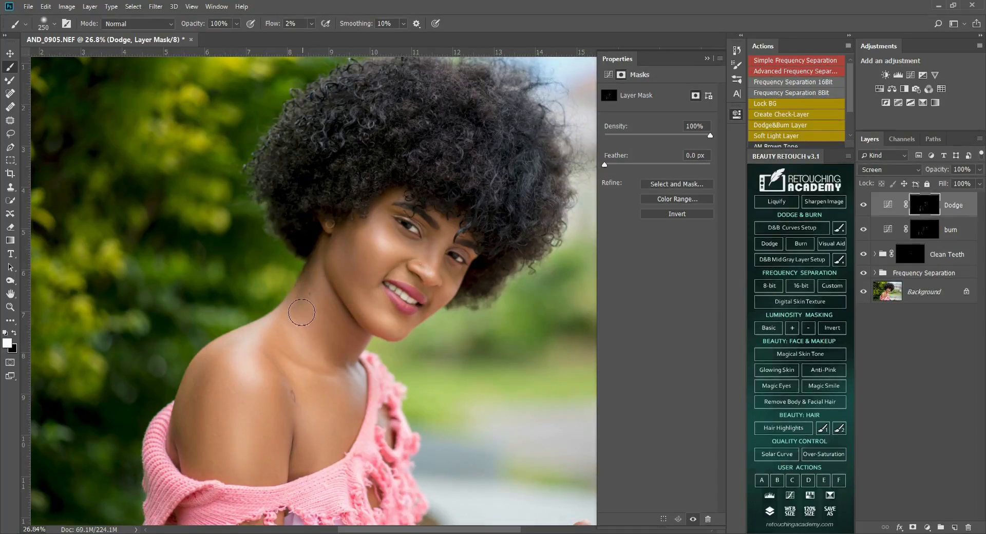
Expand the Frequency Separation group and ready the Mixer Brush on the Low Frequency layer.
{"action": "left_click", "coordinate": [879, 276]}
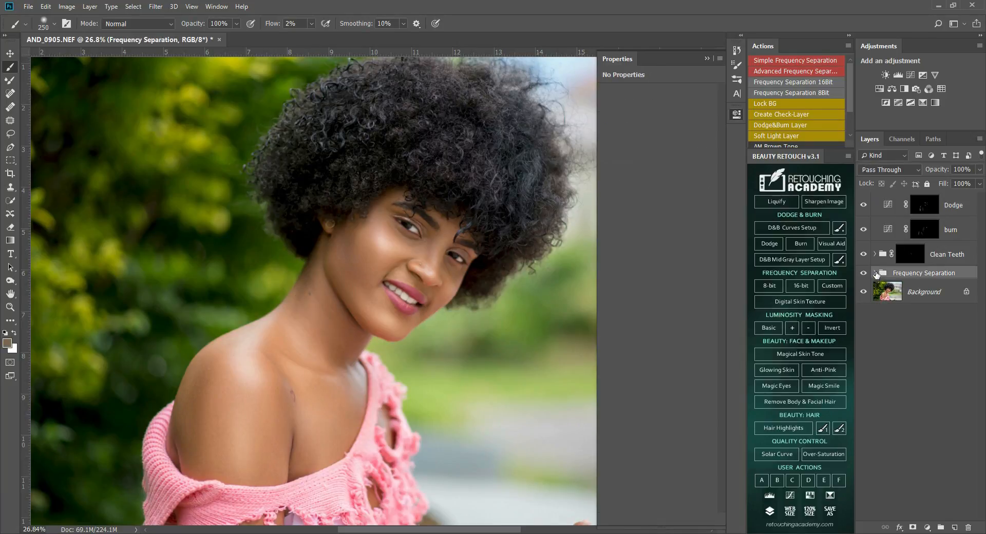
{"action": "left_click", "coordinate": [875, 273]}
{"action": "left_click", "coordinate": [903, 318]}
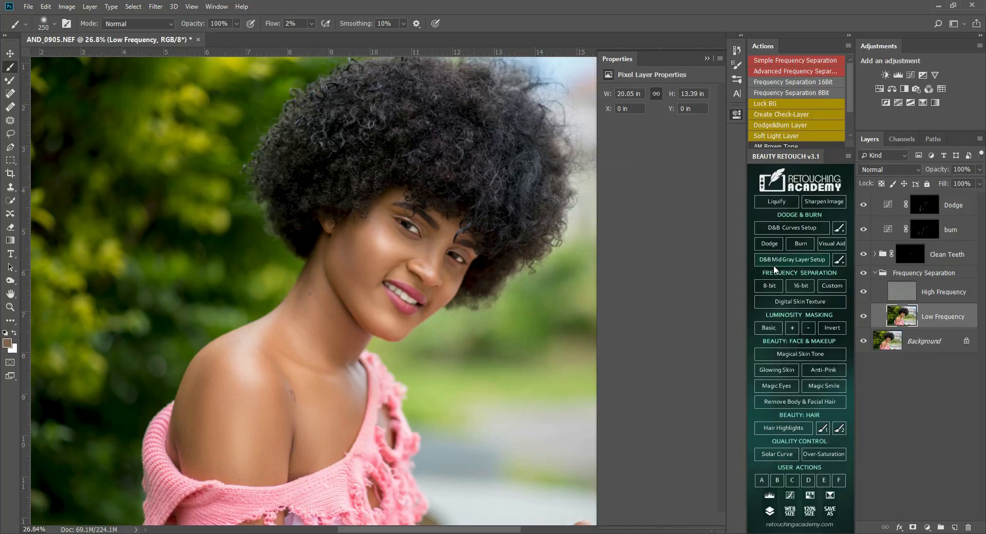
{"action": "key", "text": "shift+b"}
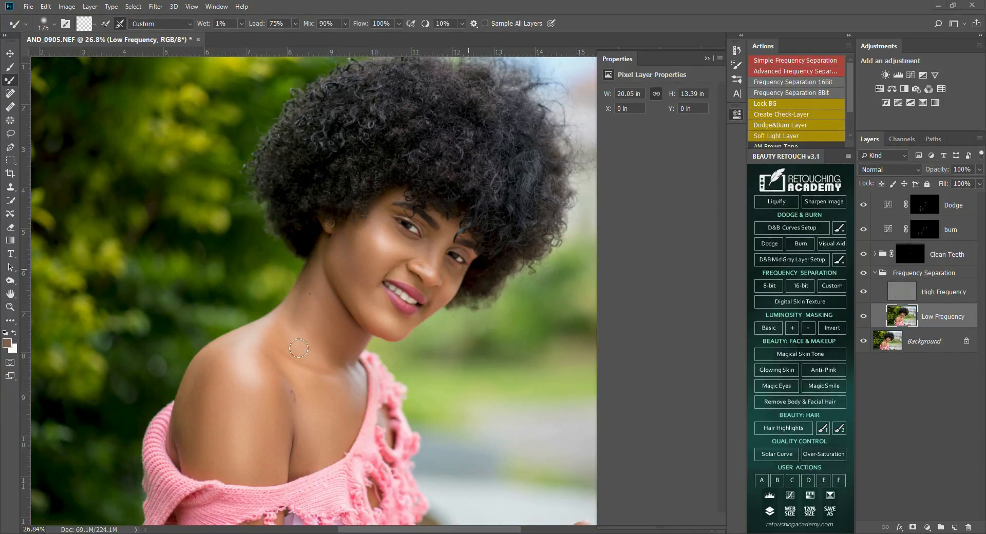
Add a blank layer above the Dodge layer and activate the regular Brush tool.
{"action": "left_click", "coordinate": [962, 208]}
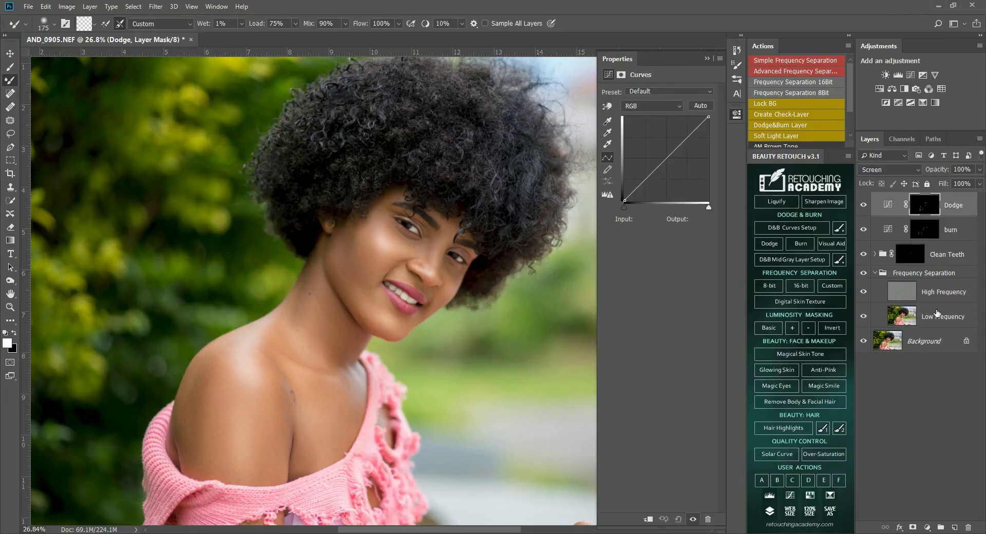
{"action": "left_click", "coordinate": [955, 528]}
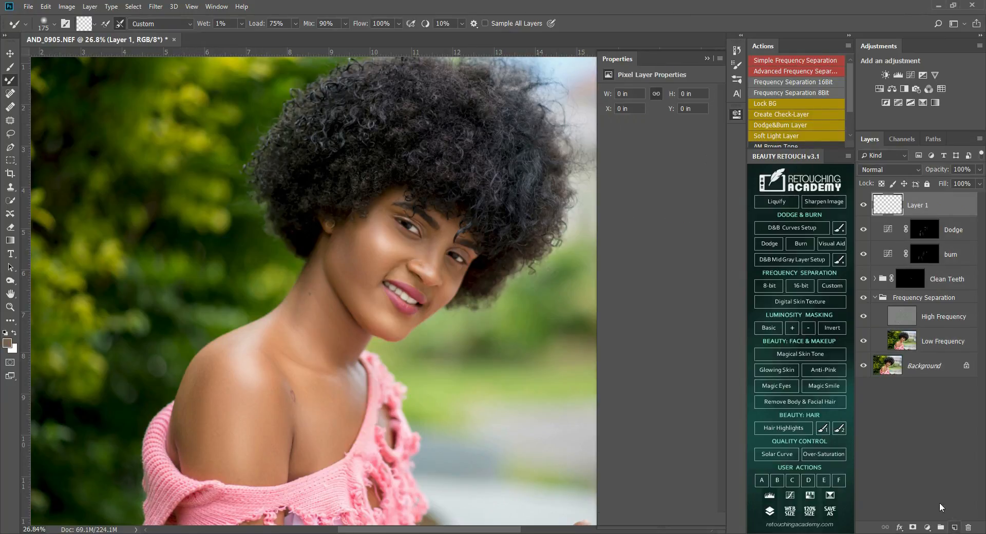
{"action": "left_click", "coordinate": [10, 66]}
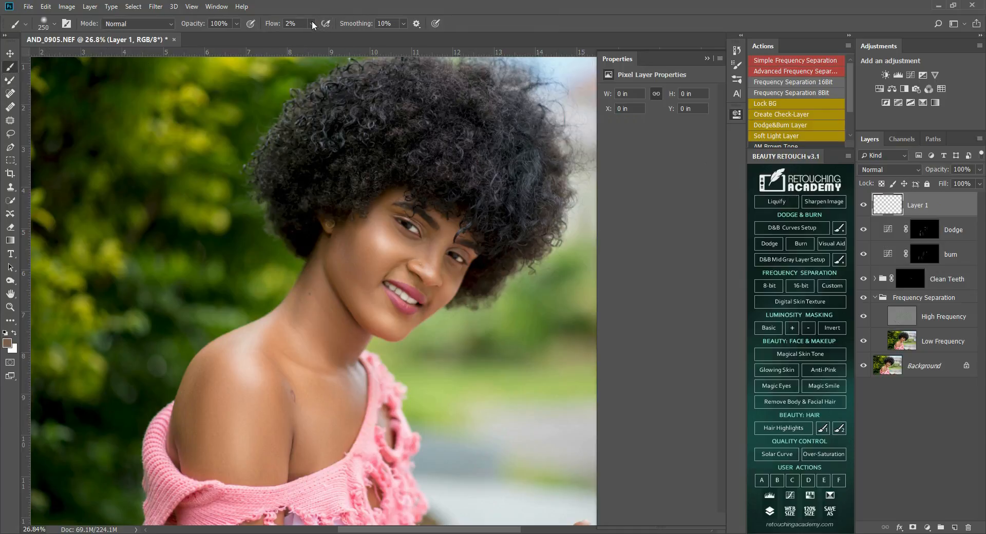
Sample a skin tone at the neck base, paint it over the neck and chest on Layer 1, and compare by toggling that layer.
{"action": "left_click", "coordinate": [310, 359], "text": "alt"}
{"action": "left_click_drag", "start_coordinate": [318, 306], "coordinate": [314, 339]}
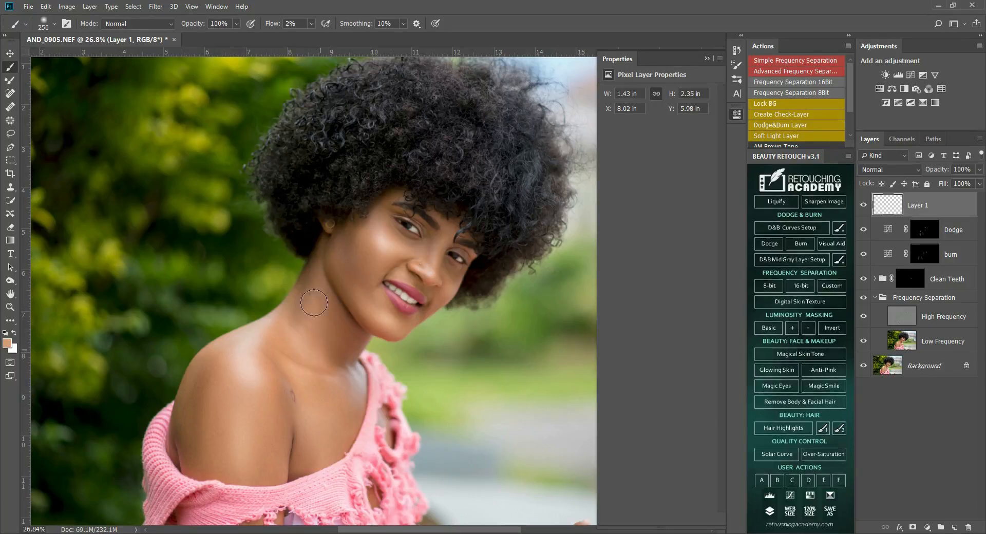
{"action": "mouse_move", "coordinate": [312, 308]}
{"action": "left_mouse_down"}
{"action": "mouse_move", "coordinate": [334, 356]}
{"action": "mouse_move", "coordinate": [325, 334]}
{"action": "mouse_move", "coordinate": [333, 349]}
{"action": "mouse_move", "coordinate": [333, 326]}
{"action": "mouse_move", "coordinate": [304, 294]}
{"action": "mouse_move", "coordinate": [302, 309]}
{"action": "mouse_move", "coordinate": [315, 249]}
{"action": "left_mouse_up"}
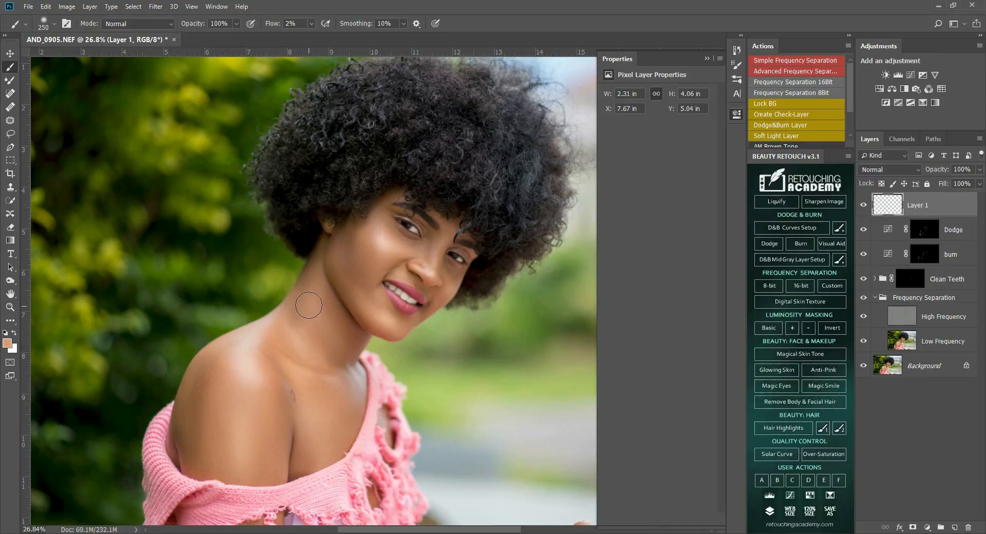
{"action": "mouse_move", "coordinate": [313, 321]}
{"action": "left_mouse_down"}
{"action": "mouse_move", "coordinate": [318, 351]}
{"action": "mouse_move", "coordinate": [332, 365]}
{"action": "mouse_move", "coordinate": [308, 304]}
{"action": "mouse_move", "coordinate": [295, 337]}
{"action": "mouse_move", "coordinate": [316, 321]}
{"action": "mouse_move", "coordinate": [333, 335]}
{"action": "mouse_move", "coordinate": [337, 396]}
{"action": "left_mouse_up"}
{"action": "left_click", "coordinate": [864, 208]}
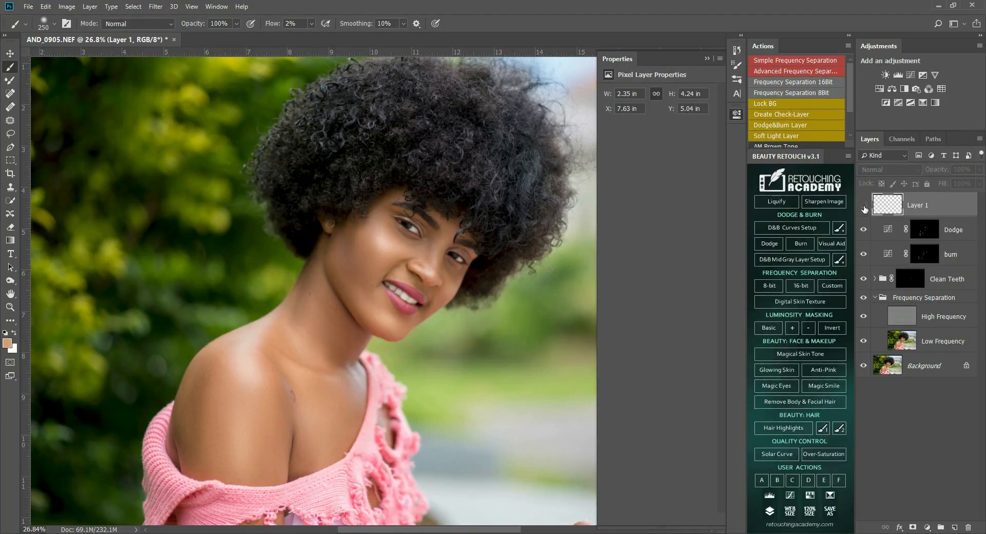
{"action": "left_click", "coordinate": [864, 207]}
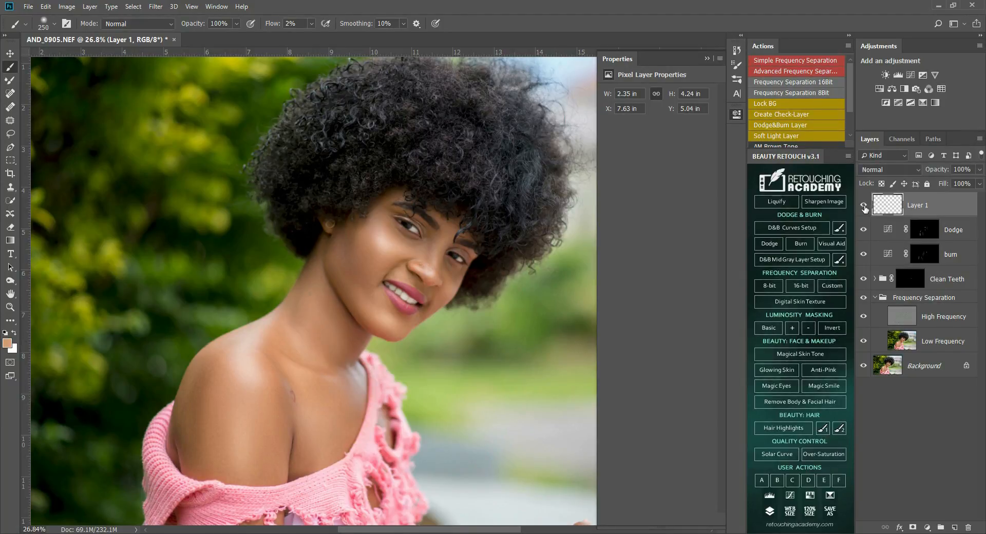
Paint the sampled skin tone over the neck, shoulder and arm on Layer 1, and reduce that layer's opacity to 62%.
{"action": "mouse_move", "coordinate": [304, 308]}
{"action": "left_mouse_down"}
{"action": "mouse_move", "coordinate": [294, 335]}
{"action": "mouse_move", "coordinate": [302, 308]}
{"action": "mouse_move", "coordinate": [325, 359]}
{"action": "left_mouse_up"}
{"action": "mouse_move", "coordinate": [330, 341]}
{"action": "left_mouse_down"}
{"action": "mouse_move", "coordinate": [287, 339]}
{"action": "mouse_move", "coordinate": [298, 314]}
{"action": "mouse_move", "coordinate": [288, 335]}
{"action": "mouse_move", "coordinate": [328, 350]}
{"action": "mouse_move", "coordinate": [328, 315]}
{"action": "mouse_move", "coordinate": [336, 325]}
{"action": "mouse_move", "coordinate": [333, 333]}
{"action": "mouse_move", "coordinate": [308, 280]}
{"action": "mouse_move", "coordinate": [313, 262]}
{"action": "mouse_move", "coordinate": [325, 282]}
{"action": "mouse_move", "coordinate": [347, 237]}
{"action": "mouse_move", "coordinate": [315, 328]}
{"action": "mouse_move", "coordinate": [335, 332]}
{"action": "mouse_move", "coordinate": [326, 394]}
{"action": "mouse_move", "coordinate": [293, 493]}
{"action": "mouse_move", "coordinate": [296, 468]}
{"action": "mouse_move", "coordinate": [256, 413]}
{"action": "mouse_move", "coordinate": [197, 386]}
{"action": "mouse_move", "coordinate": [205, 376]}
{"action": "mouse_move", "coordinate": [200, 441]}
{"action": "mouse_move", "coordinate": [222, 399]}
{"action": "left_mouse_up"}
{"action": "mouse_move", "coordinate": [314, 419]}
{"action": "left_mouse_down"}
{"action": "mouse_move", "coordinate": [307, 447]}
{"action": "mouse_move", "coordinate": [313, 426]}
{"action": "left_mouse_up"}
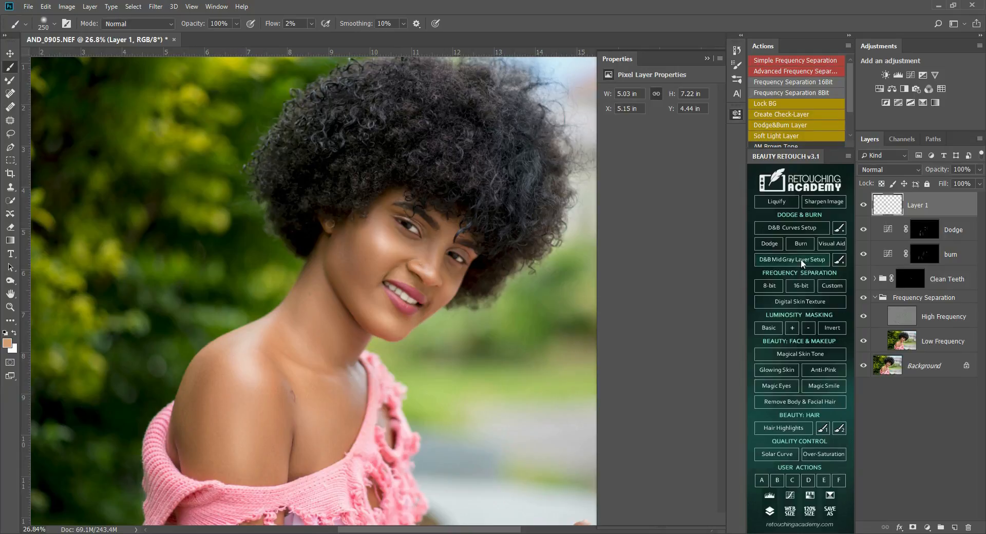
{"action": "left_click", "coordinate": [864, 208]}
{"action": "left_click", "coordinate": [981, 171]}
{"action": "left_click_drag", "start_coordinate": [971, 183], "coordinate": [966, 184]}
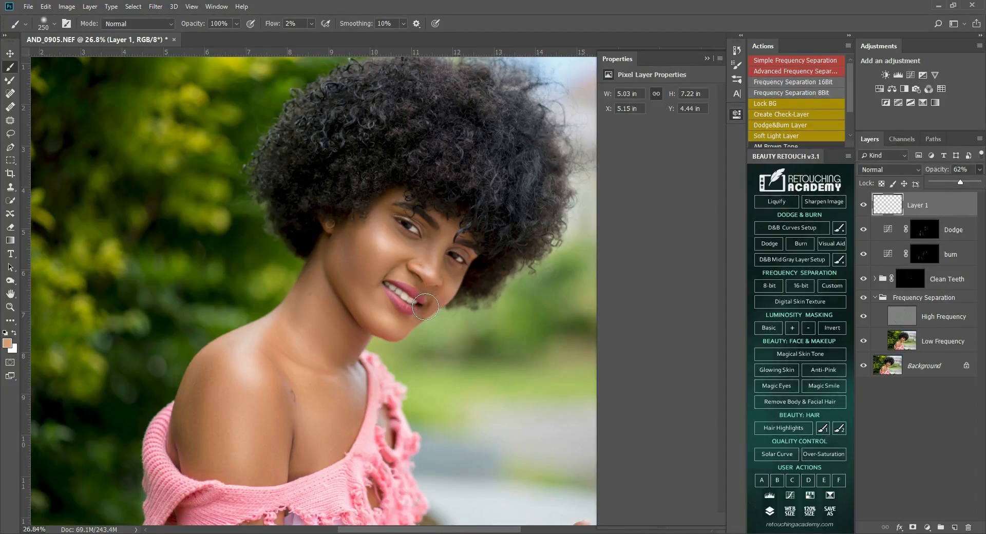
Duplicate a merged copy of all visible layers and apply the Camera Raw Filter to the duplicate with Clarity +34.
{"action": "scroll", "coordinate": [428, 304], "scroll_direction": "down", "scroll_amount": 3}
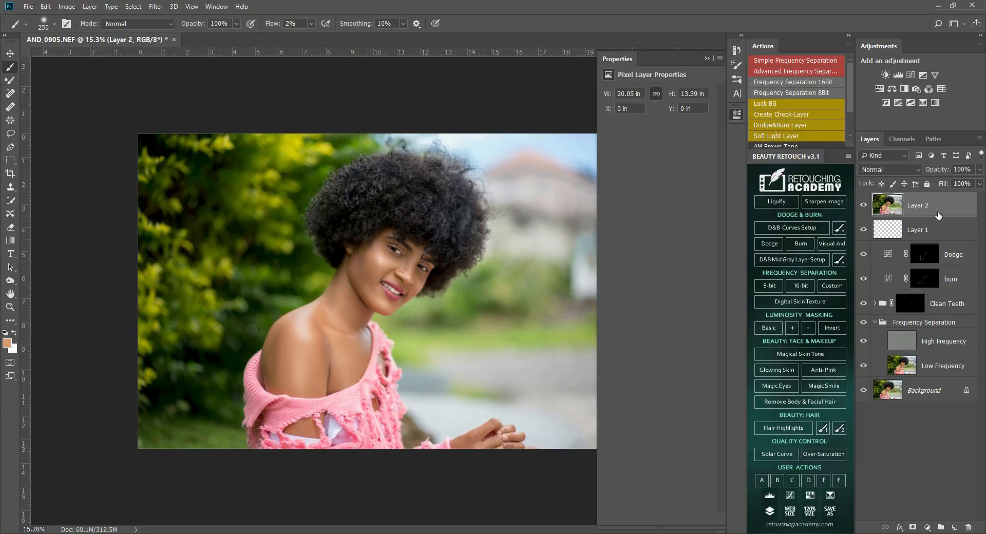
{"action": "key", "text": "ctrl+j"}
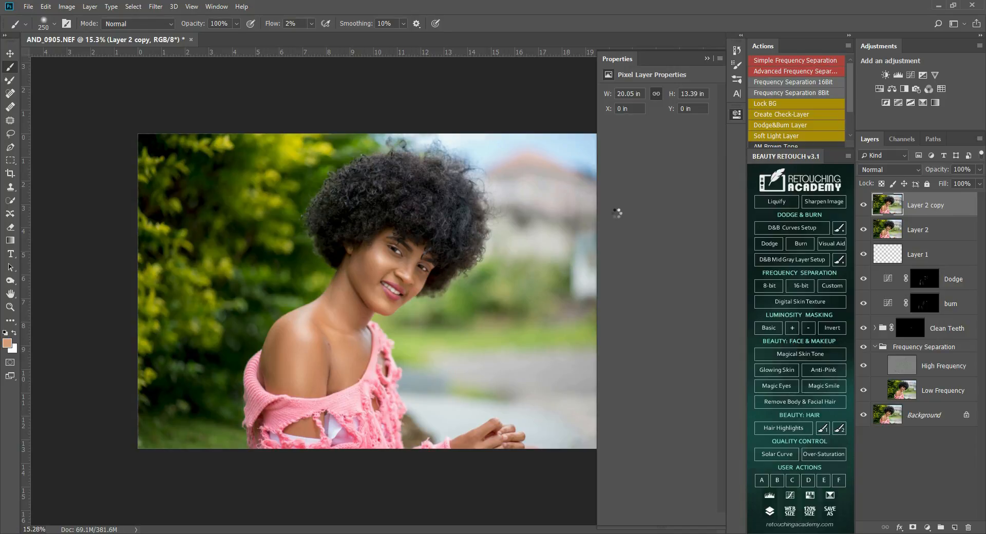
{"action": "key", "text": "ctrl+shift+a"}
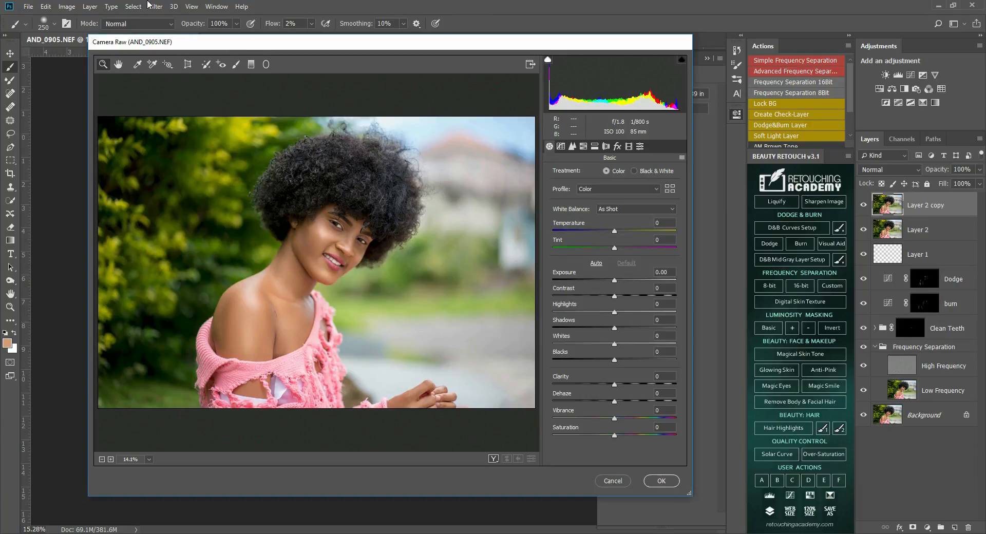
{"action": "left_click", "coordinate": [652, 482]}
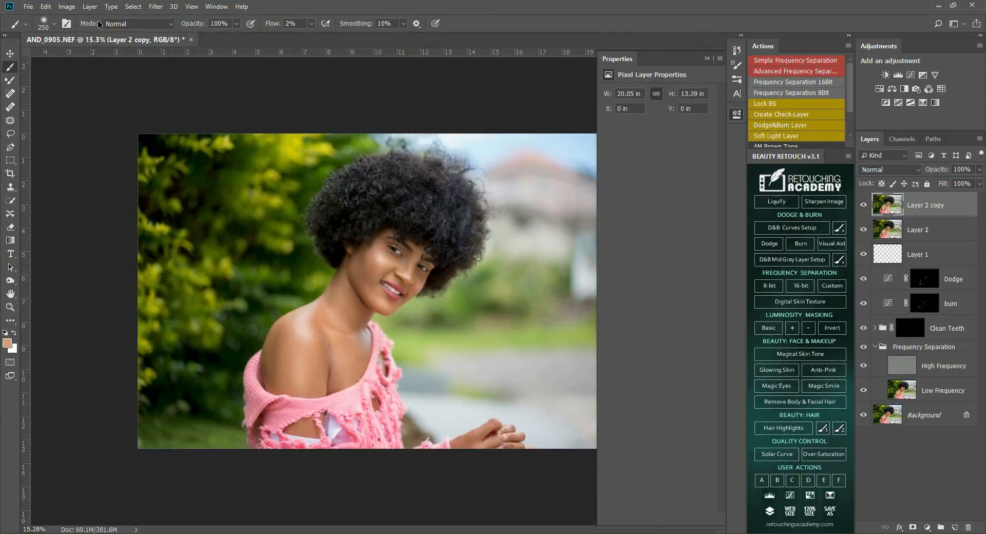
{"action": "left_click", "coordinate": [156, 7]}
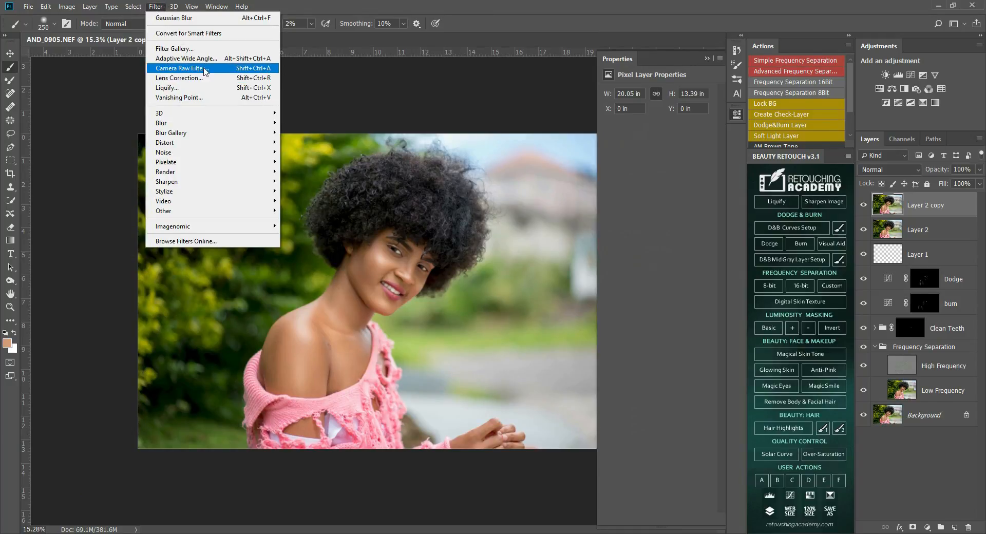
{"action": "left_click", "coordinate": [183, 68]}
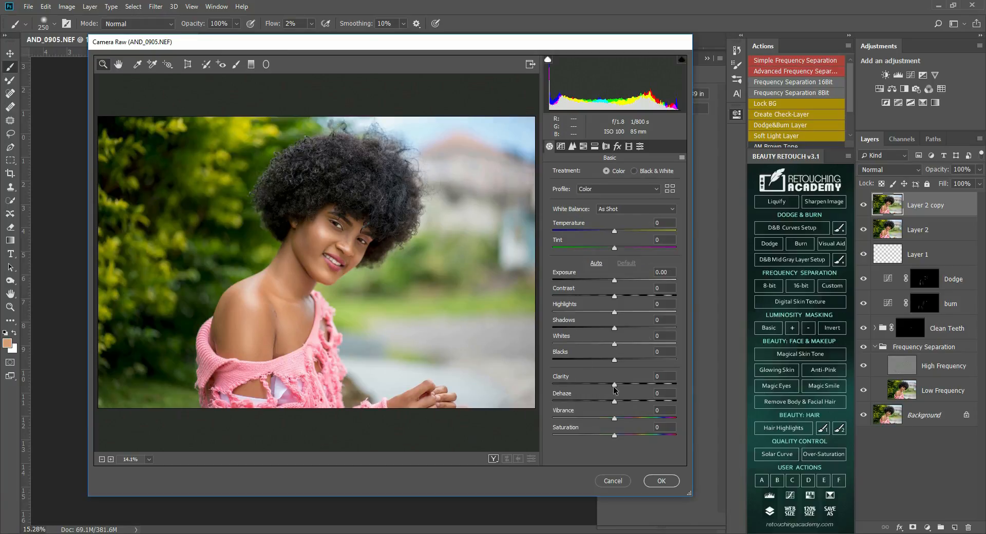
{"action": "left_click_drag", "start_coordinate": [614, 386], "coordinate": [636, 383]}
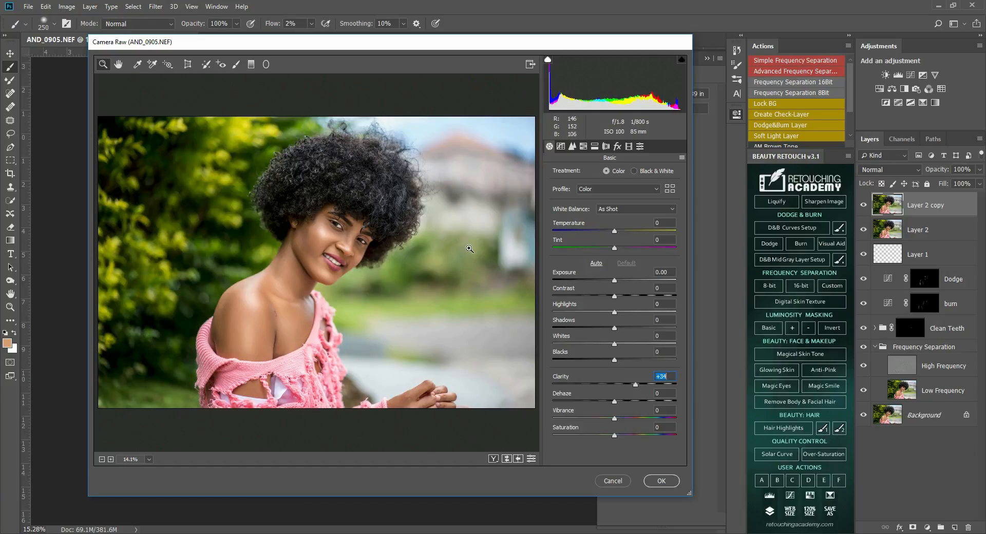
{"action": "left_click", "coordinate": [661, 481]}
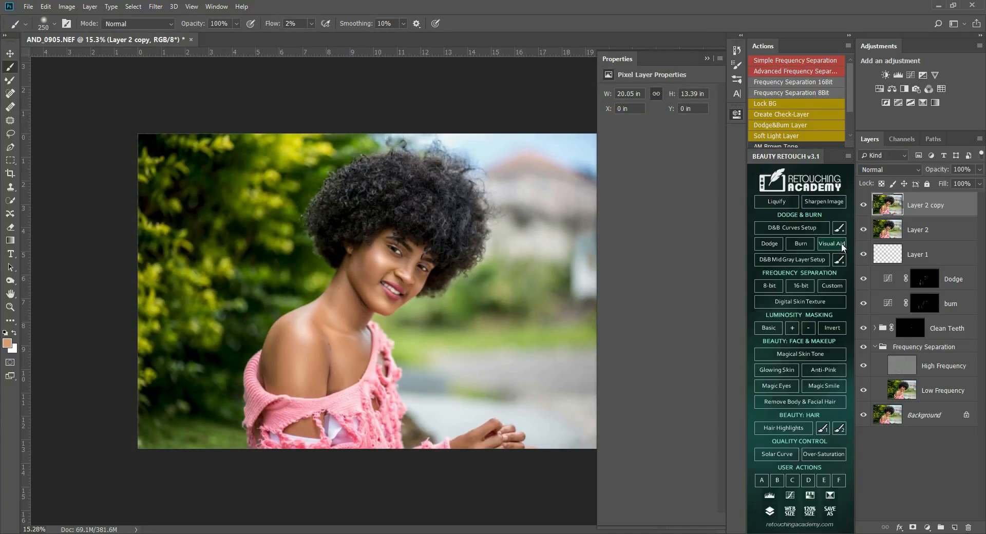
Add a black mask to Layer 2 copy, and set the white brush to size 700 with 100% flow.
{"action": "left_click", "coordinate": [913, 529], "text": "alt"}
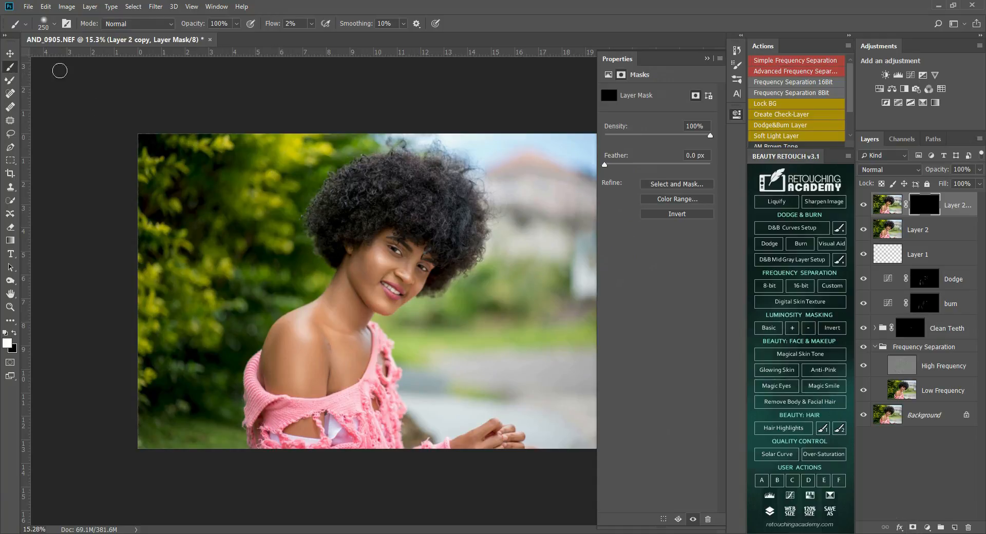
{"action": "left_click", "coordinate": [310, 24]}
{"action": "left_click_drag", "start_coordinate": [332, 45], "coordinate": [344, 50]}
{"action": "left_click", "coordinate": [442, 197]}
{"action": "key", "text": "bracketright"}
{"action": "key", "text": "bracketright"}
{"action": "key", "text": "bracketright"}
{"action": "key", "text": "bracketright"}
{"action": "key", "text": "bracketright"}
{"action": "left_click", "coordinate": [312, 24]}
{"action": "left_click_drag", "start_coordinate": [314, 40], "coordinate": [333, 37]}
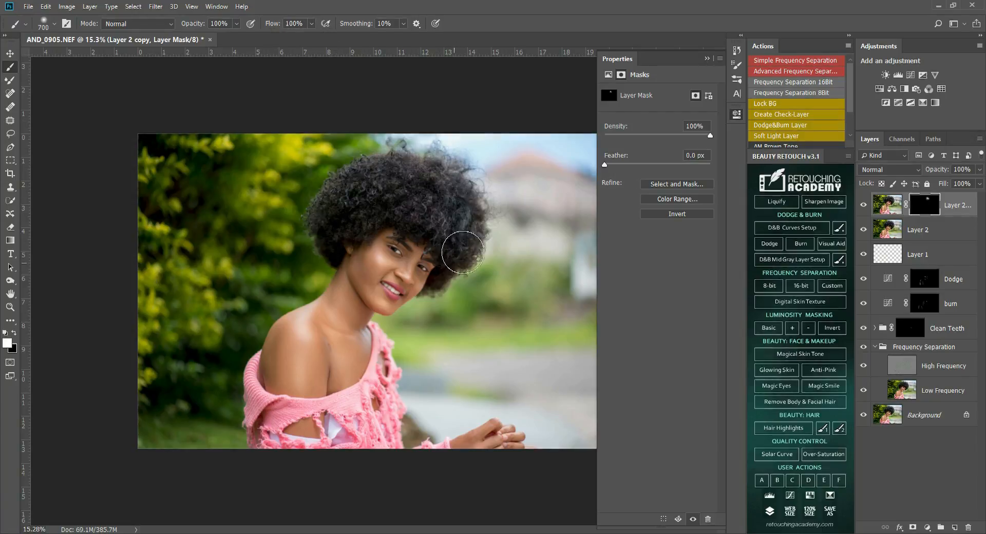
Paint white on the Layer 2 copy mask over the hair and the pink top to reveal the added clarity.
{"action": "mouse_move", "coordinate": [379, 194]}
{"action": "left_mouse_down"}
{"action": "mouse_move", "coordinate": [379, 176]}
{"action": "mouse_move", "coordinate": [390, 180]}
{"action": "mouse_move", "coordinate": [346, 185]}
{"action": "left_mouse_up"}
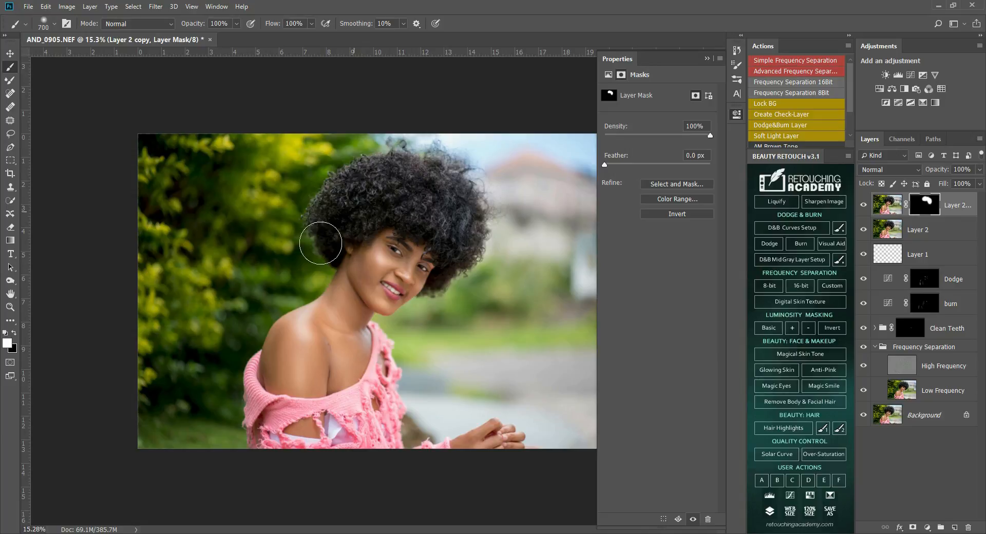
{"action": "mouse_move", "coordinate": [347, 189]}
{"action": "left_mouse_down"}
{"action": "mouse_move", "coordinate": [429, 197]}
{"action": "mouse_move", "coordinate": [439, 248]}
{"action": "left_mouse_up"}
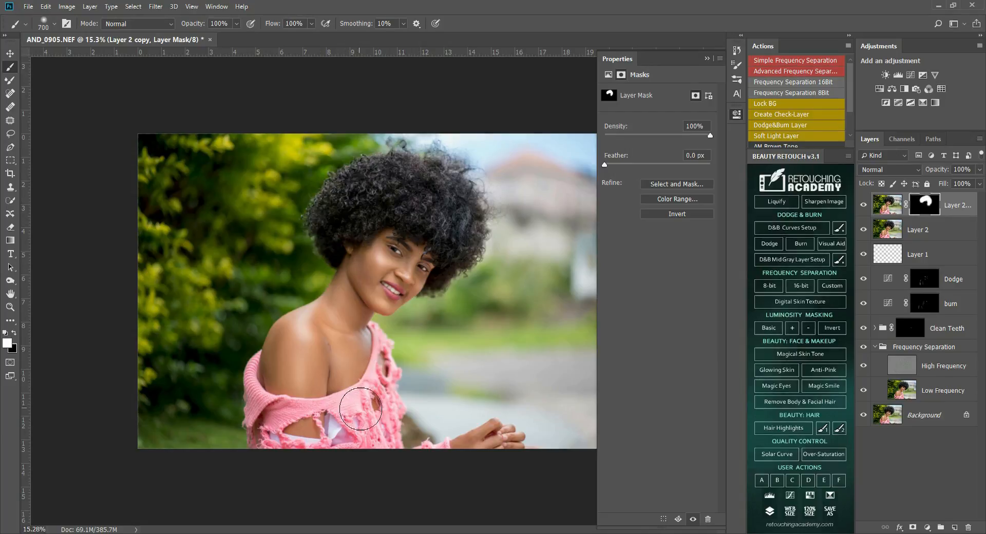
{"action": "mouse_move", "coordinate": [362, 420]}
{"action": "left_mouse_down"}
{"action": "mouse_move", "coordinate": [380, 405]}
{"action": "mouse_move", "coordinate": [378, 415]}
{"action": "left_mouse_up"}
{"action": "key", "text": "bracketleft"}
{"action": "key", "text": "bracketleft"}
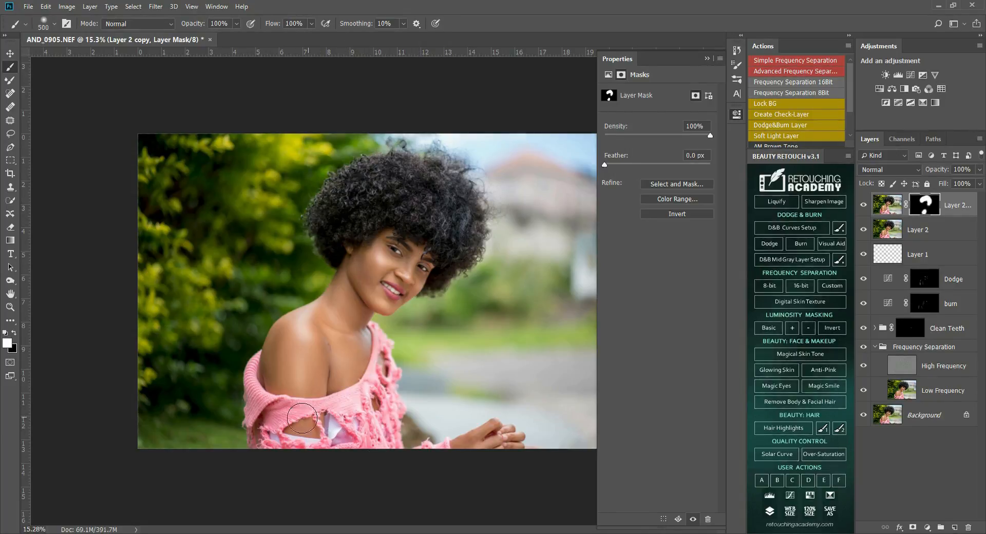
{"action": "mouse_move", "coordinate": [252, 406]}
{"action": "left_mouse_down"}
{"action": "mouse_move", "coordinate": [278, 447]}
{"action": "mouse_move", "coordinate": [358, 414]}
{"action": "mouse_move", "coordinate": [379, 370]}
{"action": "mouse_move", "coordinate": [396, 432]}
{"action": "mouse_move", "coordinate": [423, 437]}
{"action": "mouse_move", "coordinate": [428, 462]}
{"action": "left_mouse_up"}
{"action": "mouse_move", "coordinate": [414, 200]}
{"action": "left_mouse_down"}
{"action": "mouse_move", "coordinate": [396, 194]}
{"action": "mouse_move", "coordinate": [409, 209]}
{"action": "mouse_move", "coordinate": [374, 195]}
{"action": "left_mouse_up"}
Duplicate a new merged layer of everything visible and lower the Blacks on the duplicate with the Camera Raw Filter.
{"action": "key", "text": "ctrl+shift+alt+e"}
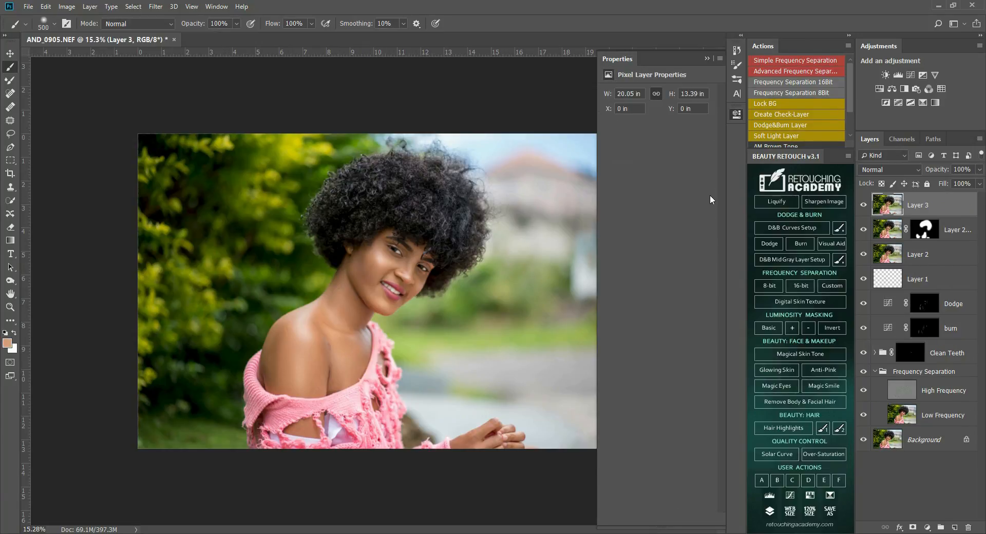
{"action": "key", "text": "ctrl+j"}
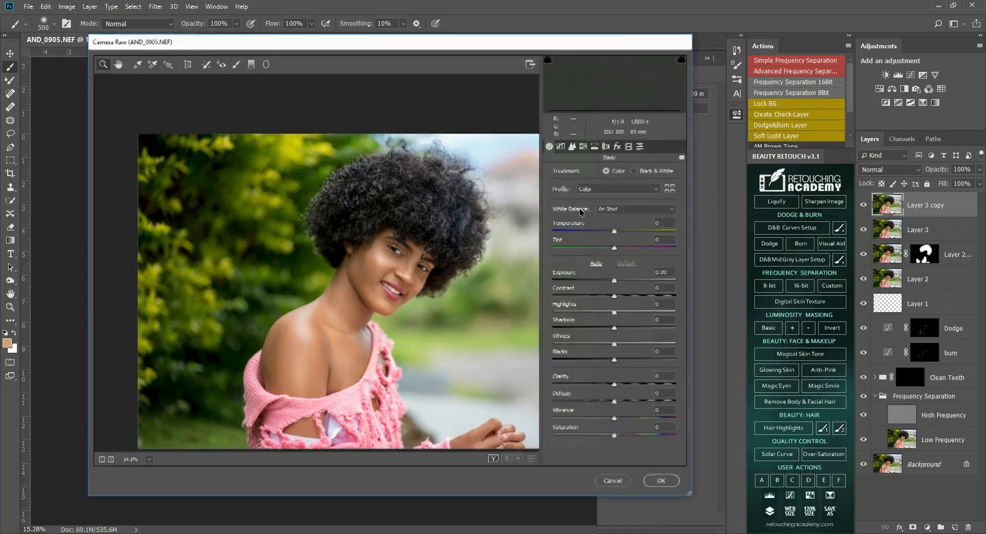
{"action": "key", "text": "ctrl+shift+a"}
{"action": "left_click_drag", "start_coordinate": [616, 363], "coordinate": [604, 364]}
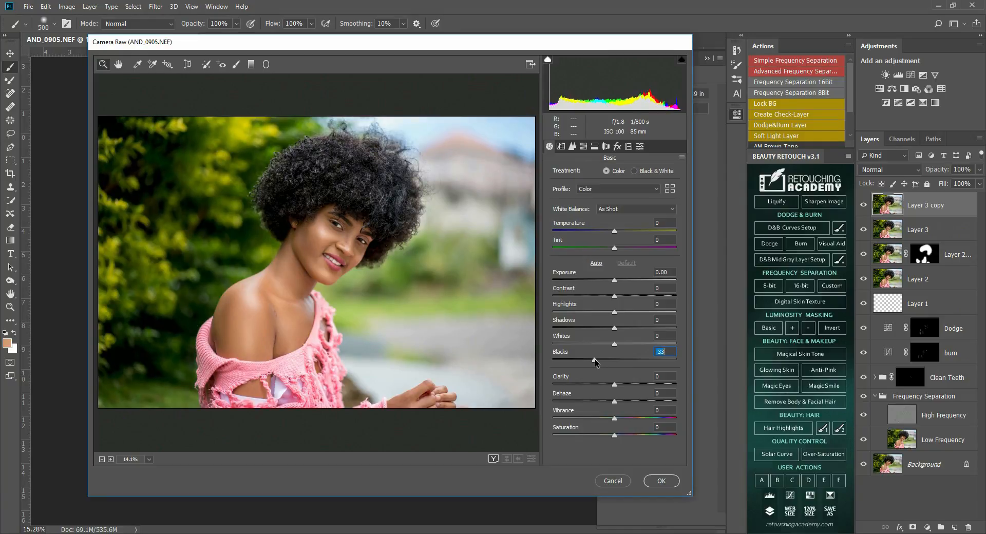
{"action": "left_click_drag", "start_coordinate": [597, 359], "coordinate": [588, 361]}
{"action": "left_click", "coordinate": [662, 481]}
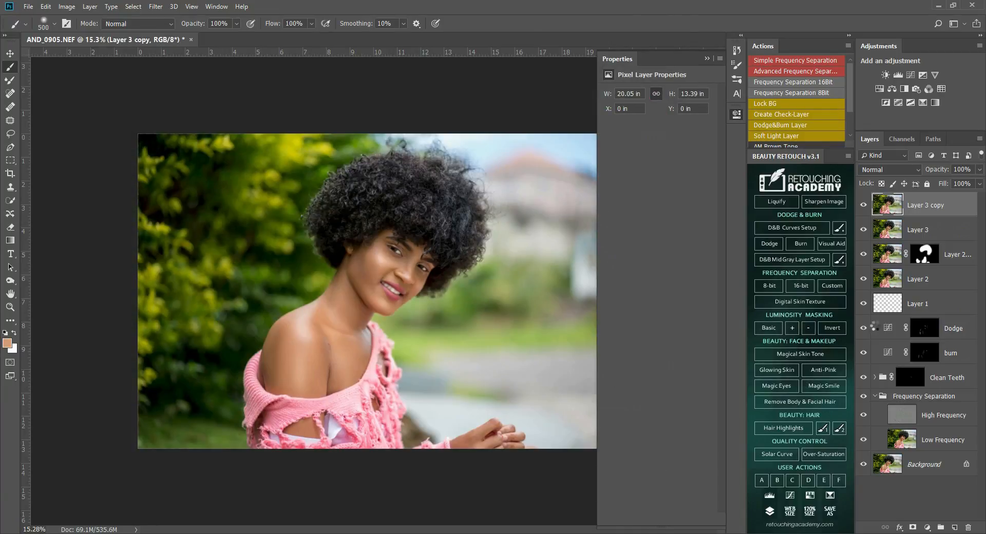
Hide Layer 3 copy with a black mask and paint white over the hair to deepen only its blacks.
{"action": "left_click", "coordinate": [913, 528], "text": "alt"}
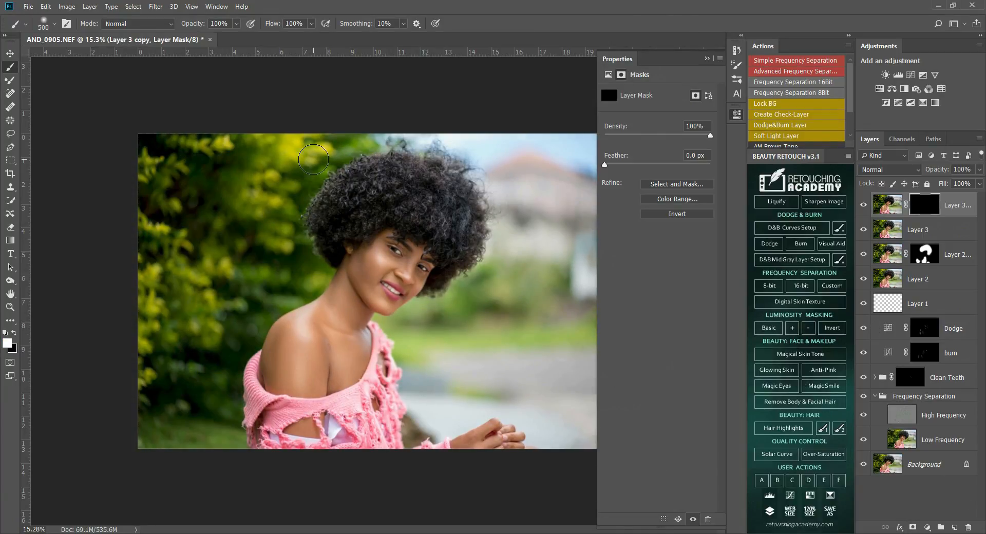
{"action": "mouse_move", "coordinate": [434, 196]}
{"action": "left_mouse_down"}
{"action": "mouse_move", "coordinate": [358, 193]}
{"action": "mouse_move", "coordinate": [401, 175]}
{"action": "mouse_move", "coordinate": [365, 194]}
{"action": "mouse_move", "coordinate": [357, 213]}
{"action": "mouse_move", "coordinate": [434, 217]}
{"action": "mouse_move", "coordinate": [444, 253]}
{"action": "mouse_move", "coordinate": [441, 203]}
{"action": "mouse_move", "coordinate": [468, 244]}
{"action": "mouse_move", "coordinate": [469, 212]}
{"action": "left_mouse_up"}
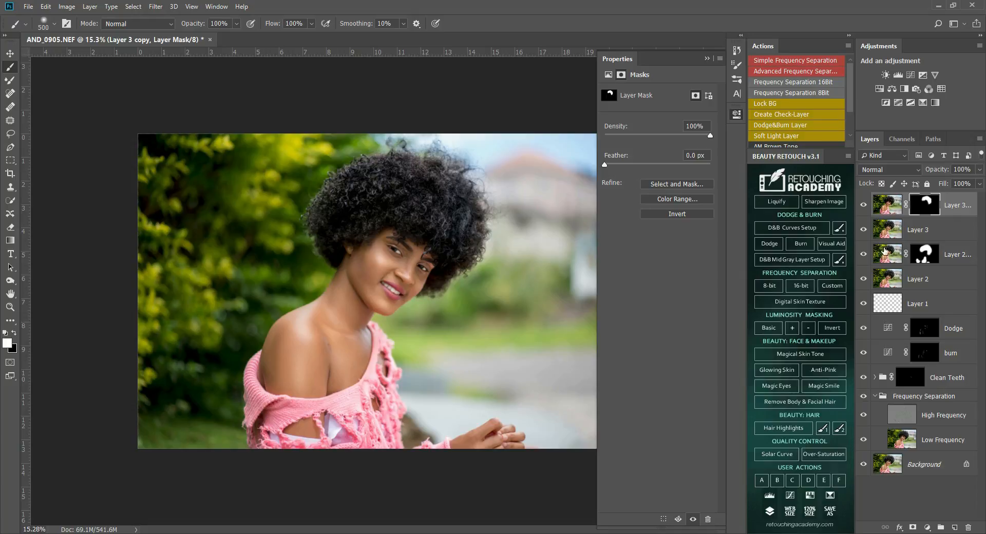
{"action": "key", "text": "ctrl+2"}
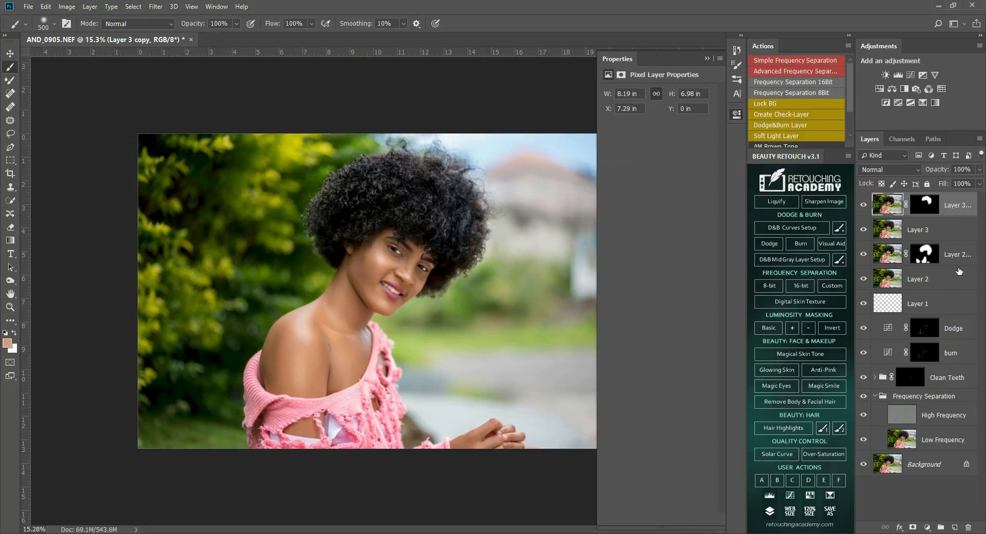
Group Layer 3 copy, Layer 3 and Layer 2 copy, and compare their effect by toggling the group's visibility.
{"action": "left_click", "coordinate": [961, 255], "text": "shift"}
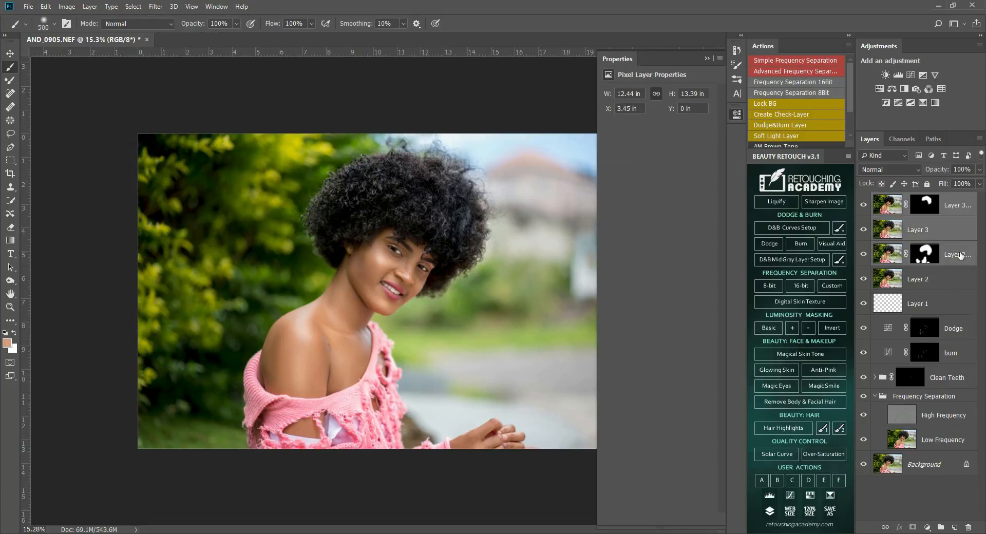
{"action": "key", "text": "ctrl+g"}
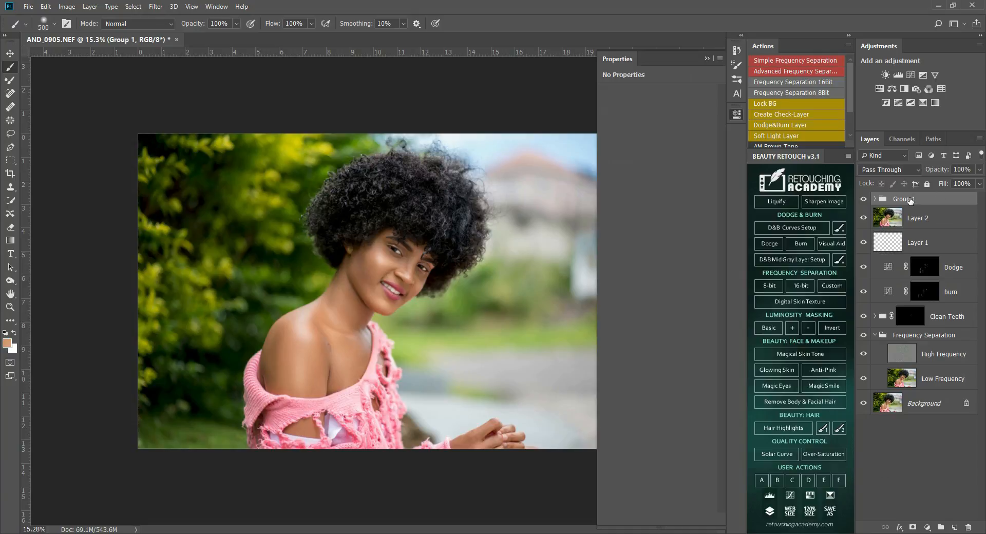
{"action": "left_click", "coordinate": [863, 202]}
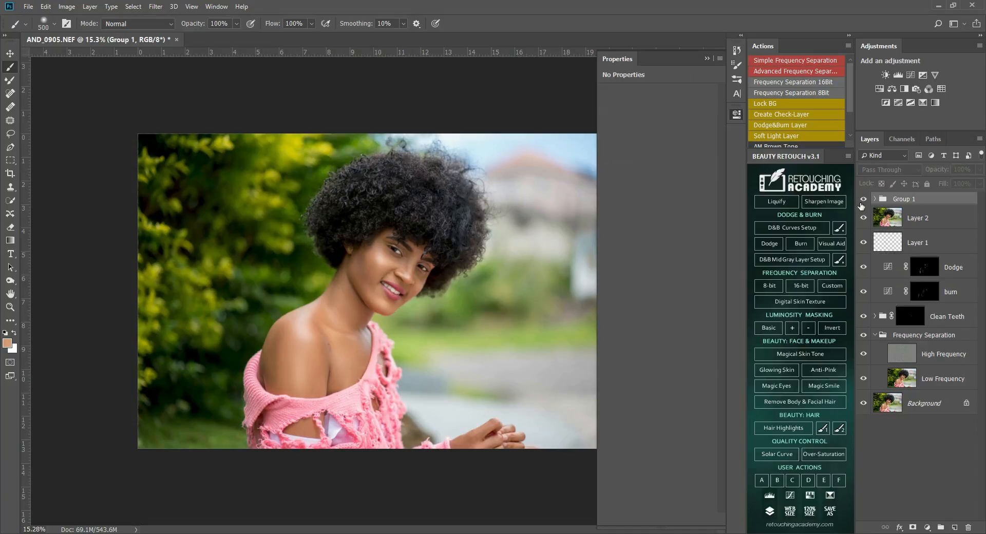
{"action": "left_click", "coordinate": [863, 202]}
{"action": "left_click", "coordinate": [863, 201]}
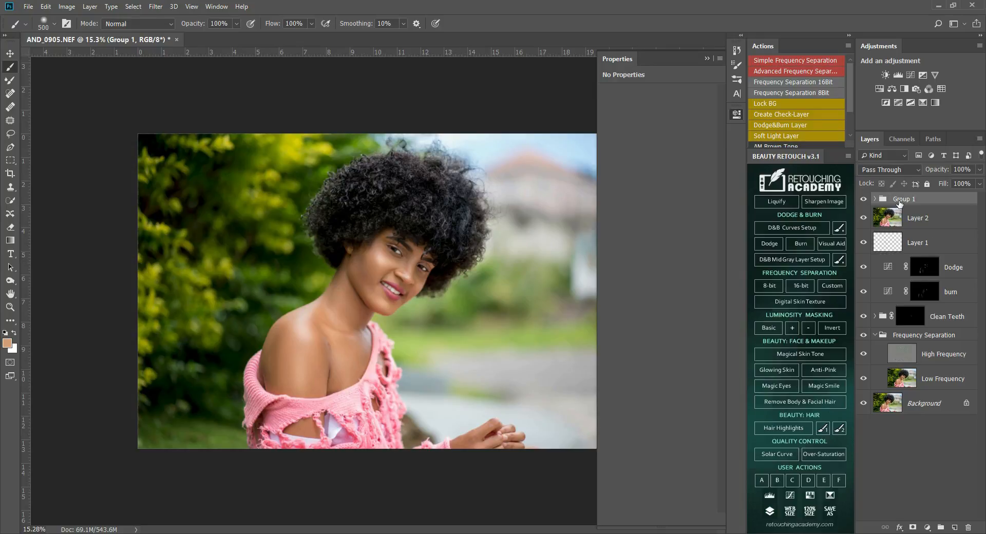
Add a Color Balance adjustment layer above Group 1, nudge its yellow-blue balance toward blue, and compare by toggling the layer.
{"action": "left_click", "coordinate": [927, 528]}
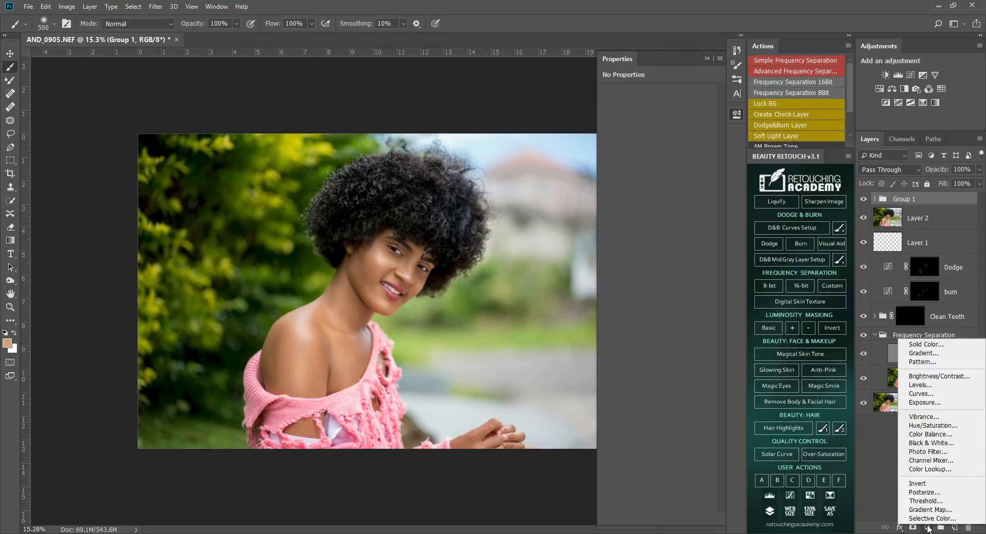
{"action": "left_click", "coordinate": [932, 436]}
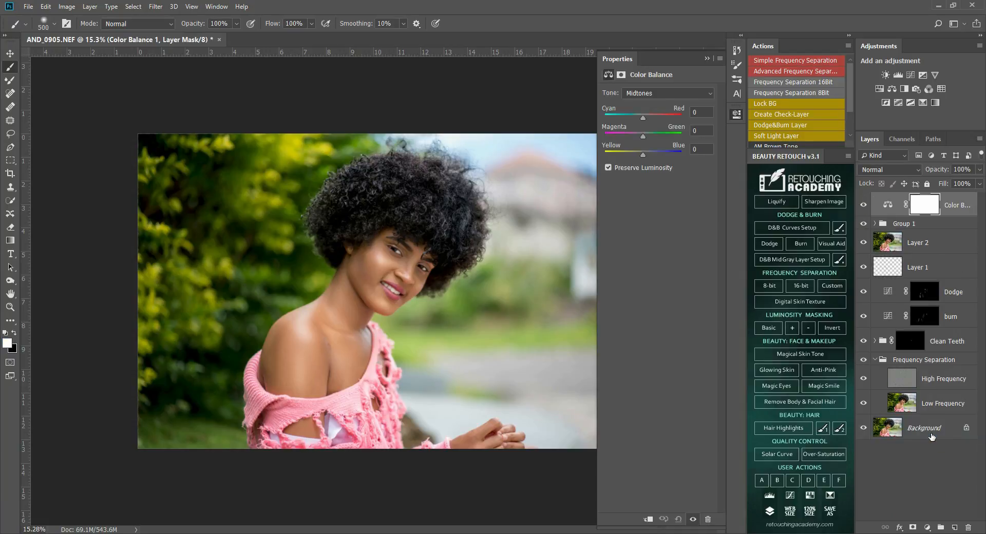
{"action": "left_click", "coordinate": [651, 93]}
{"action": "left_click", "coordinate": [650, 105]}
{"action": "left_click_drag", "start_coordinate": [644, 161], "coordinate": [647, 164]}
{"action": "left_click", "coordinate": [869, 204]}
{"action": "left_click", "coordinate": [869, 205]}
Nudge the Color Balance layer's cyan-red balance slightly toward red and compare by toggling the layer's visibility.
{"action": "left_click", "coordinate": [700, 149]}
{"action": "mouse_move", "coordinate": [643, 116]}
{"action": "left_mouse_down"}
{"action": "mouse_move", "coordinate": [652, 123]}
{"action": "mouse_move", "coordinate": [646, 117]}
{"action": "left_mouse_up"}
{"action": "left_click_drag", "start_coordinate": [645, 117], "coordinate": [645, 113]}
{"action": "left_click", "coordinate": [862, 205]}
{"action": "left_click", "coordinate": [860, 205]}
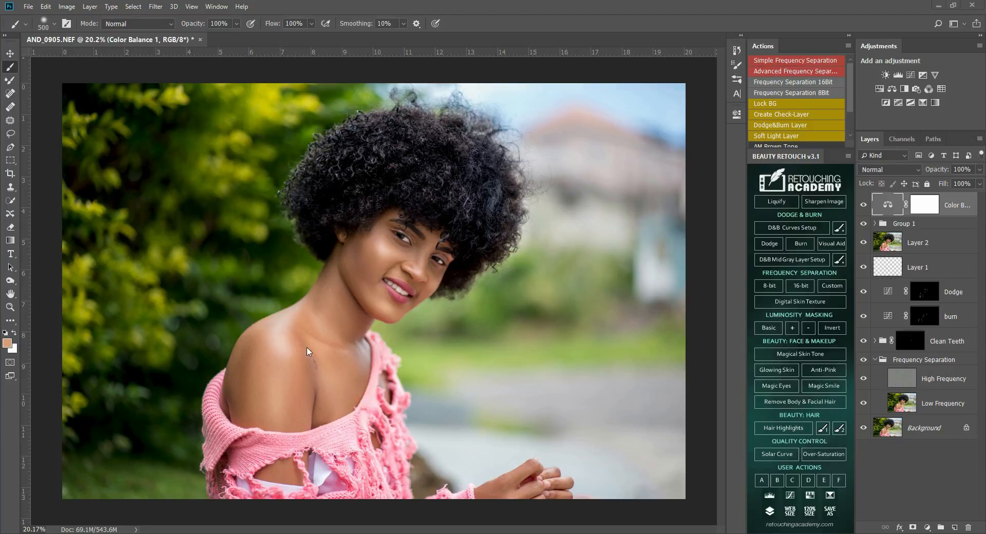
Flatten the image and run the Frequency Separation 16Bit action with a Gaussian Blur radius of 14.0 pixels.
{"action": "left_click", "coordinate": [939, 429]}
{"action": "right_click", "coordinate": [939, 428]}
{"action": "left_click", "coordinate": [919, 405]}
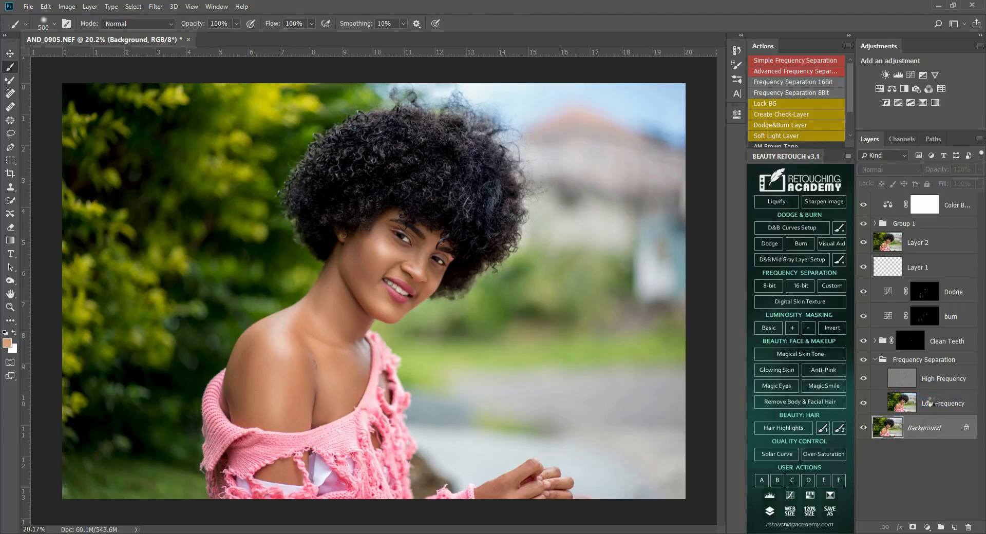
{"action": "left_click", "coordinate": [813, 82]}
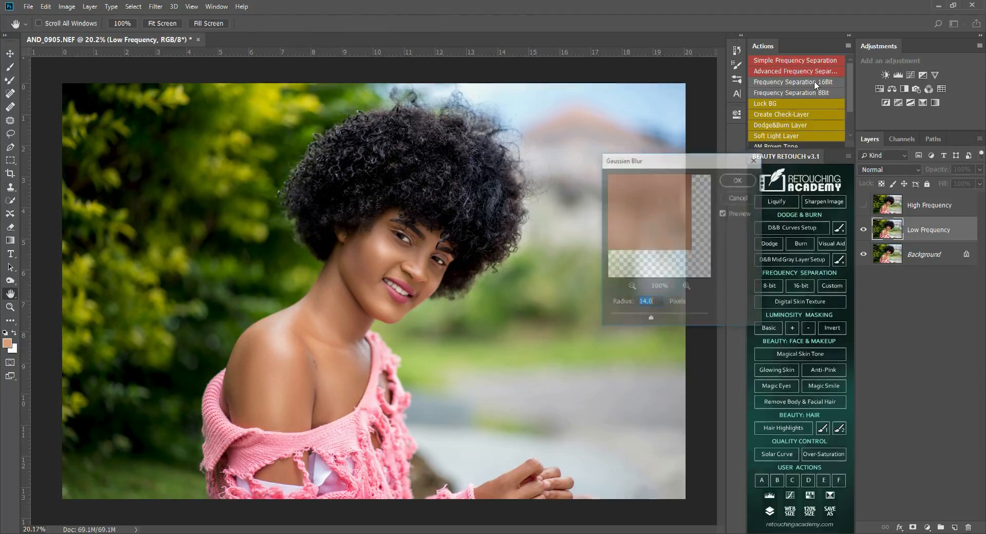
{"action": "left_click", "coordinate": [725, 181]}
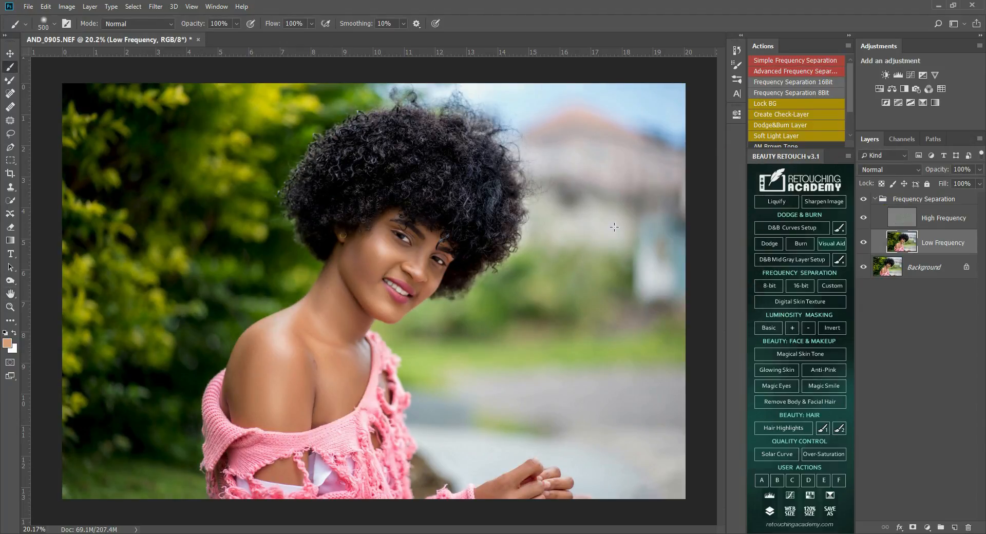
Activate the Mixer Brush on the new Low Frequency layer and set its size to 500.
{"action": "left_click", "coordinate": [10, 80]}
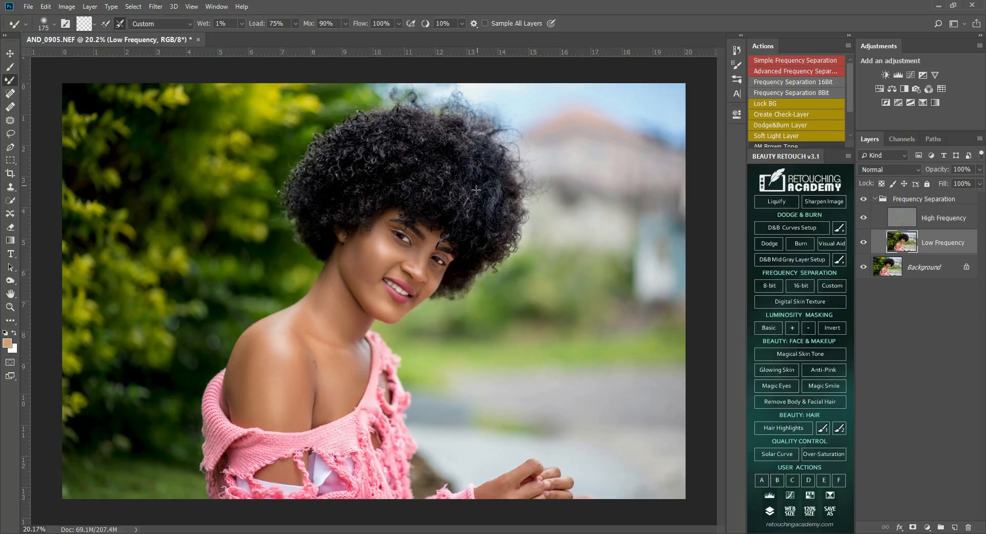
{"action": "key", "text": "bracketright"}
{"action": "key", "text": "bracketleft"}
{"action": "key", "text": "bracketleft"}
{"action": "key", "text": "bracketleft"}
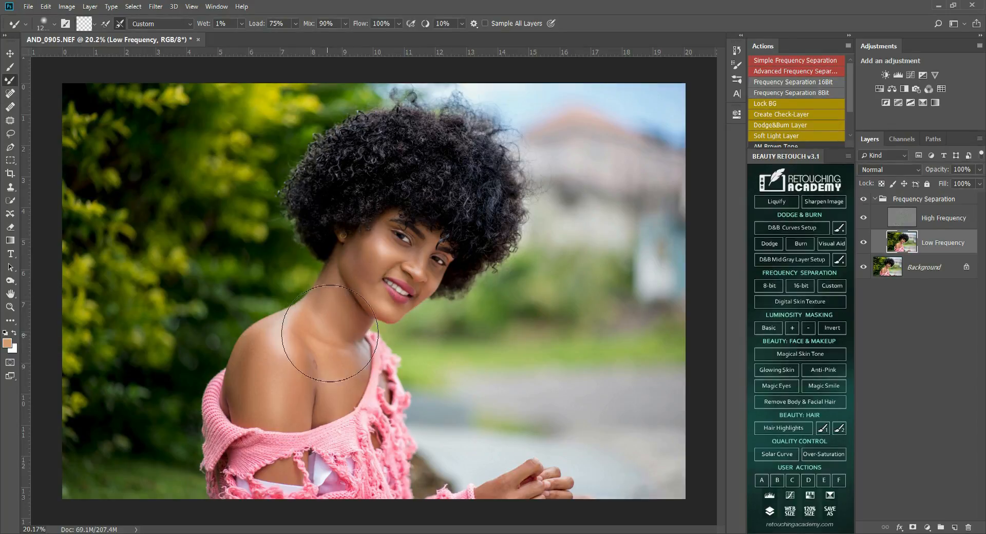
{"action": "key", "text": "bracketright"}
{"action": "key", "text": "bracketright"}
{"action": "key", "text": "bracketright"}
{"action": "key", "text": "bracketright"}
{"action": "key", "text": "bracketright"}
{"action": "key", "text": "bracketright"}
{"action": "key", "text": "bracketright"}
{"action": "key", "text": "bracketright"}
{"action": "key", "text": "bracketright"}
{"action": "key", "text": "bracketright"}
{"action": "key", "text": "bracketright"}
{"action": "key", "text": "bracketleft"}
{"action": "key", "text": "bracketleft"}
{"action": "key", "text": "bracketleft"}
{"action": "key", "text": "bracketleft"}
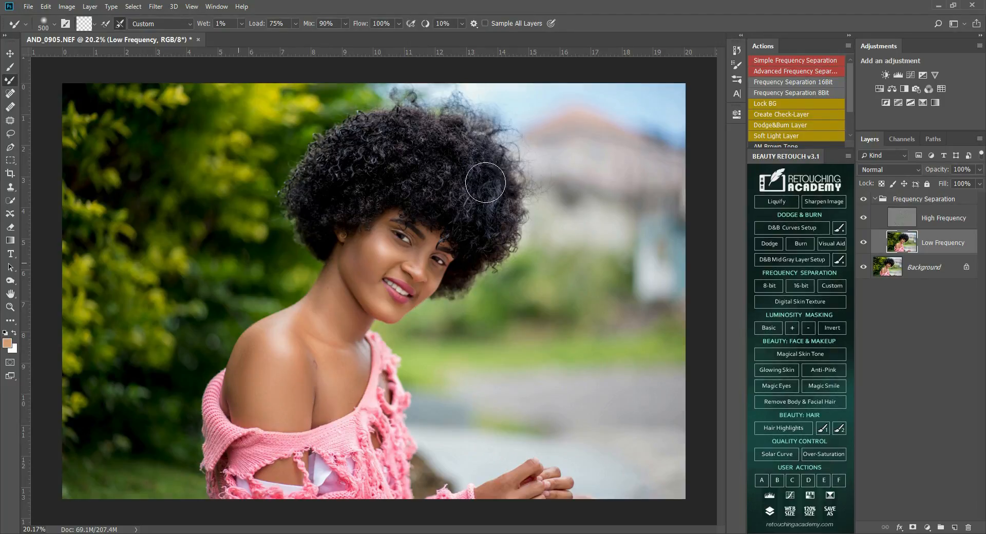
Compare the portrait with and without the Frequency Separation group and check the whole image.
{"action": "left_click", "coordinate": [865, 201]}
{"action": "left_click", "coordinate": [865, 200]}
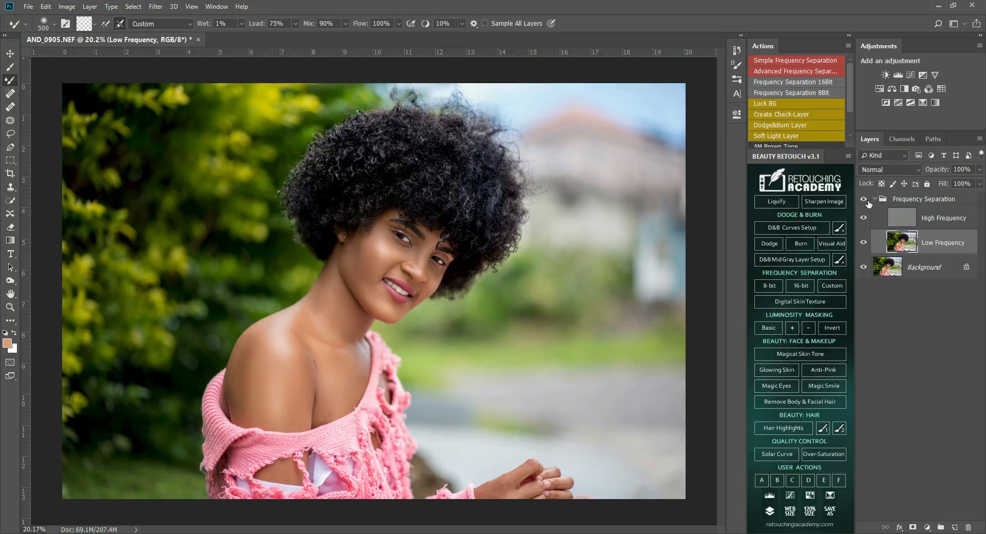
{"action": "scroll", "coordinate": [388, 322], "scroll_direction": "down", "scroll_amount": 3}
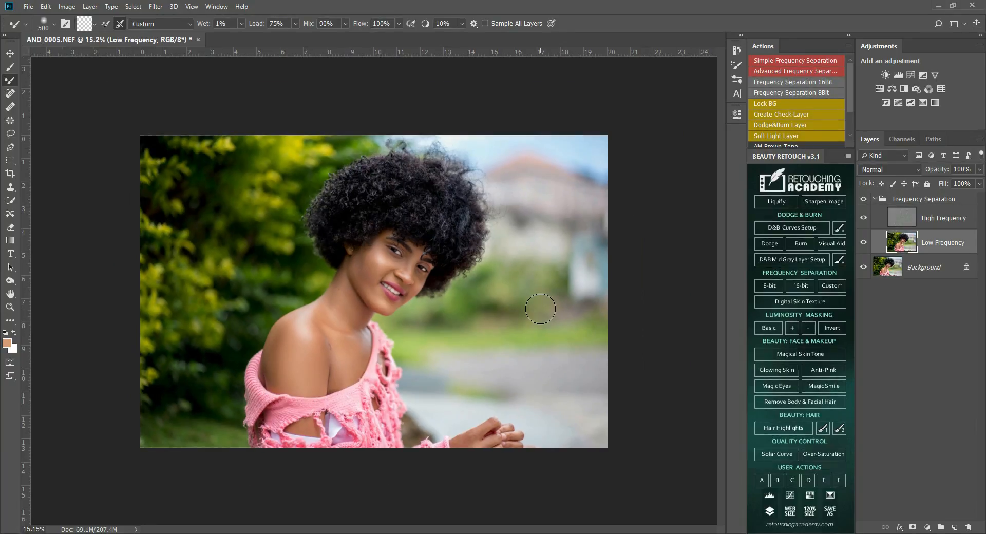
{"action": "scroll", "coordinate": [354, 325], "scroll_direction": "up", "scroll_amount": 2}
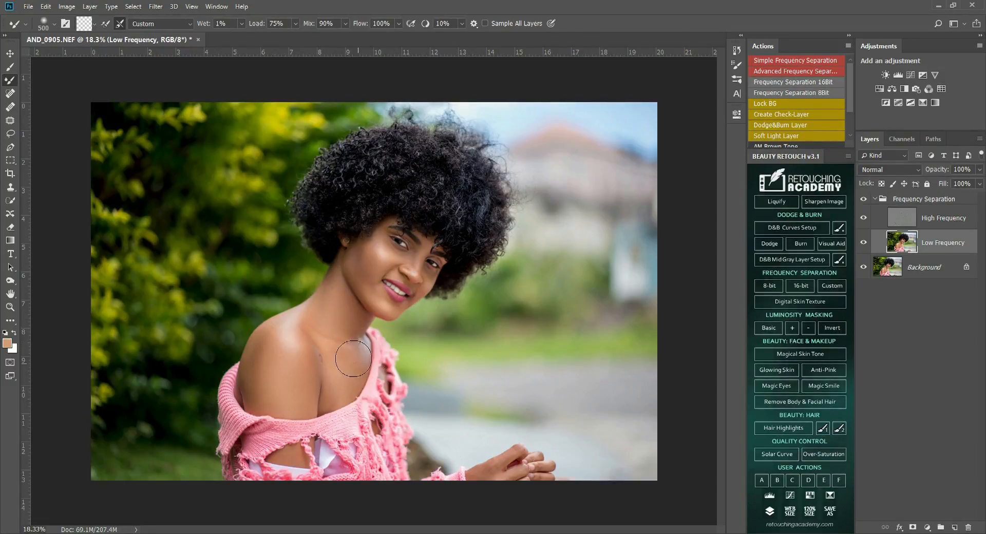
Reduce the Mixer Brush size to 250 and examine the portrait up close and as a whole.
{"action": "key", "text": "["}
{"action": "key", "text": "["}
{"action": "key", "text": "["}
{"action": "scroll", "coordinate": [538, 303], "scroll_direction": "down", "scroll_amount": 3}
{"action": "scroll", "coordinate": [538, 303], "scroll_direction": "up", "scroll_amount": 3}
{"action": "scroll", "coordinate": [532, 302], "scroll_direction": "up", "scroll_amount": 2}
{"action": "scroll", "coordinate": [531, 302], "scroll_direction": "down", "scroll_amount": 2}
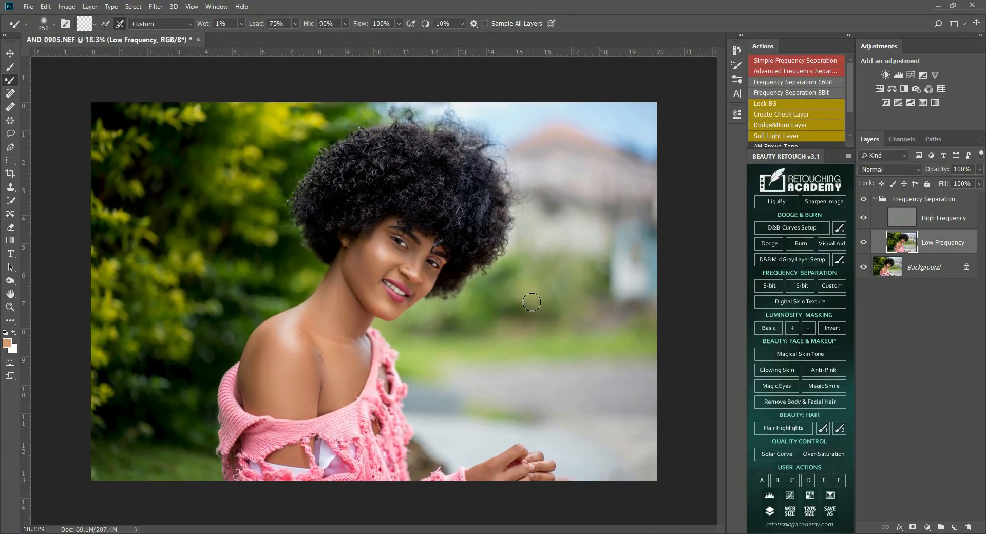